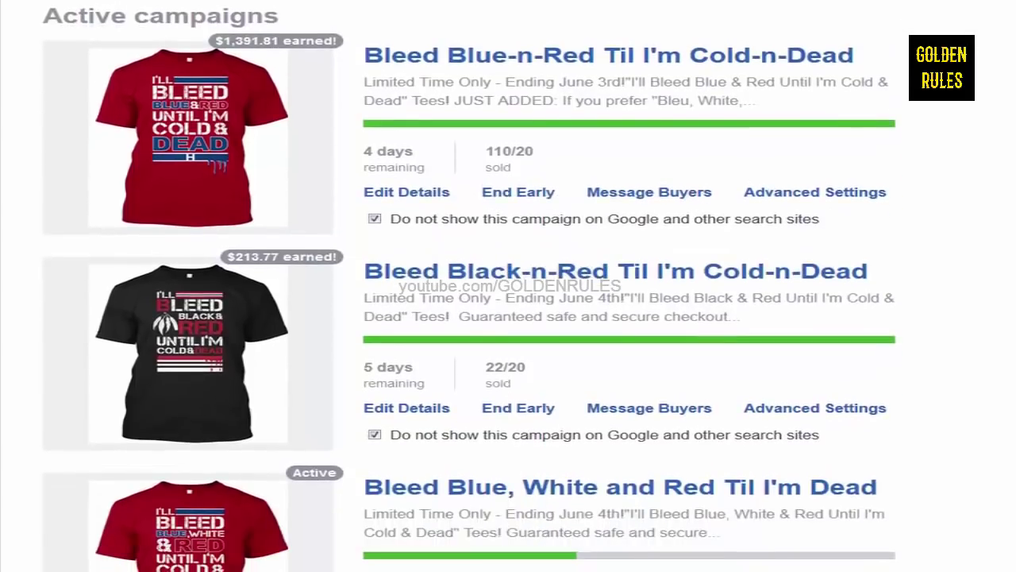
Step: Scroll up and down the Campaigns table to review each campaign's figures
scroll(508, 286, "up", 1)
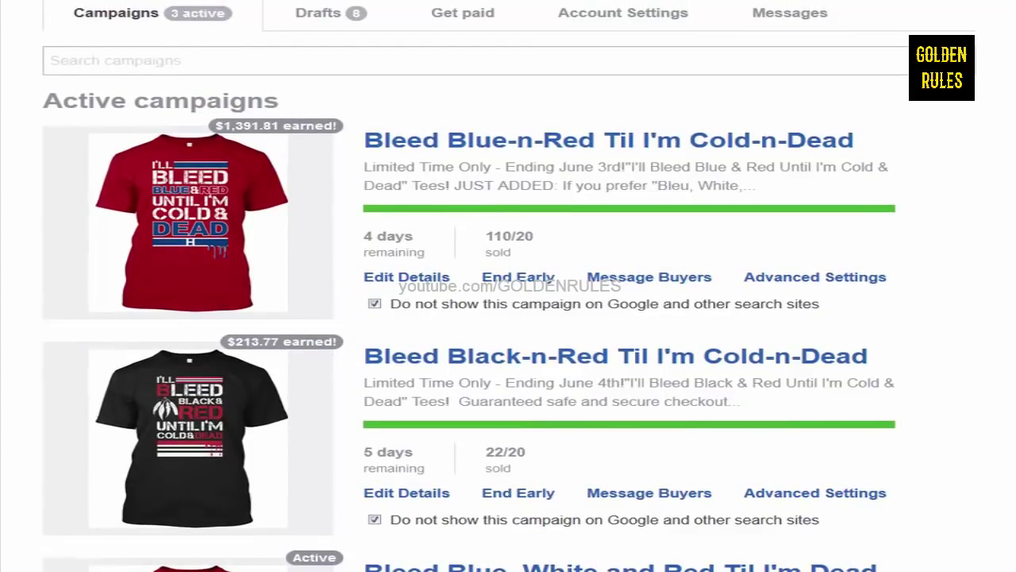
scroll(722, 287, "up", 1)
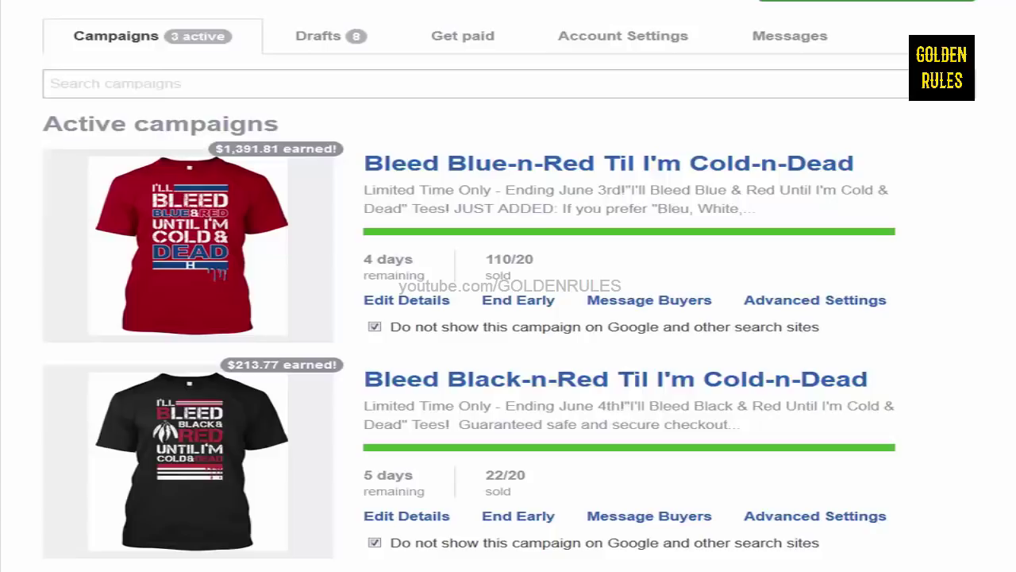
mouse_move(314, 181)
scroll(999, 450, "down", 1)
scroll(969, 416, "down", 3)
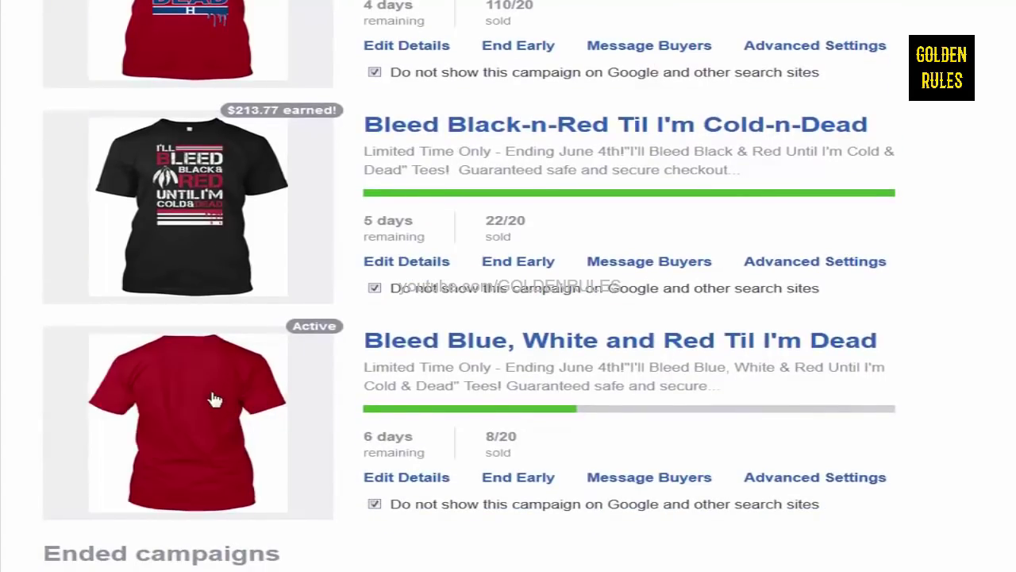
scroll(741, 223, "up", 3)
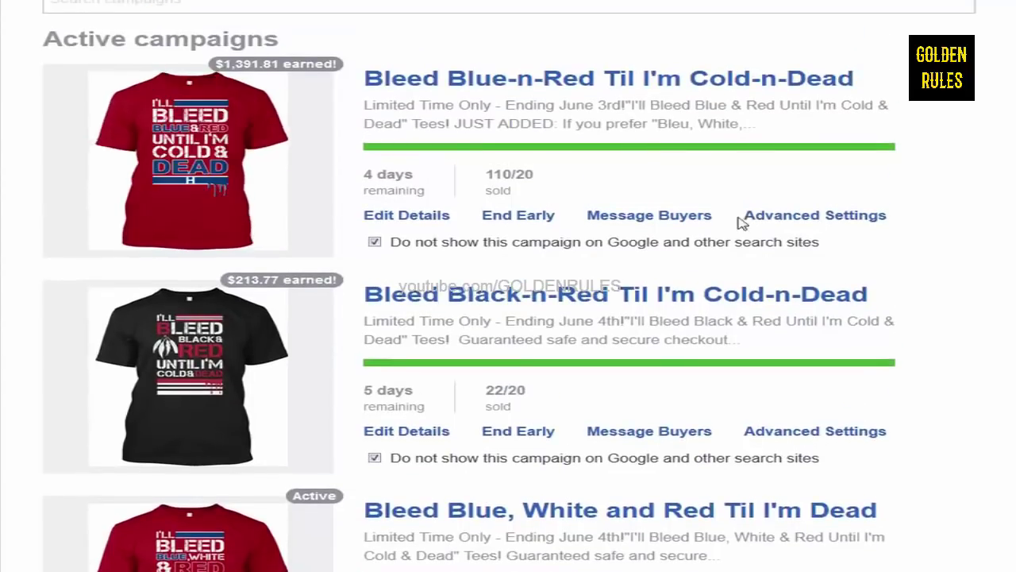
scroll(868, 339, "down", 1)
scroll(546, 447, "down", 1)
scroll(642, 75, "up", 1)
scroll(974, 287, "up", 1)
scroll(975, 287, "down", 3)
scroll(1007, 295, "up", 1)
scroll(508, 286, "down", 6)
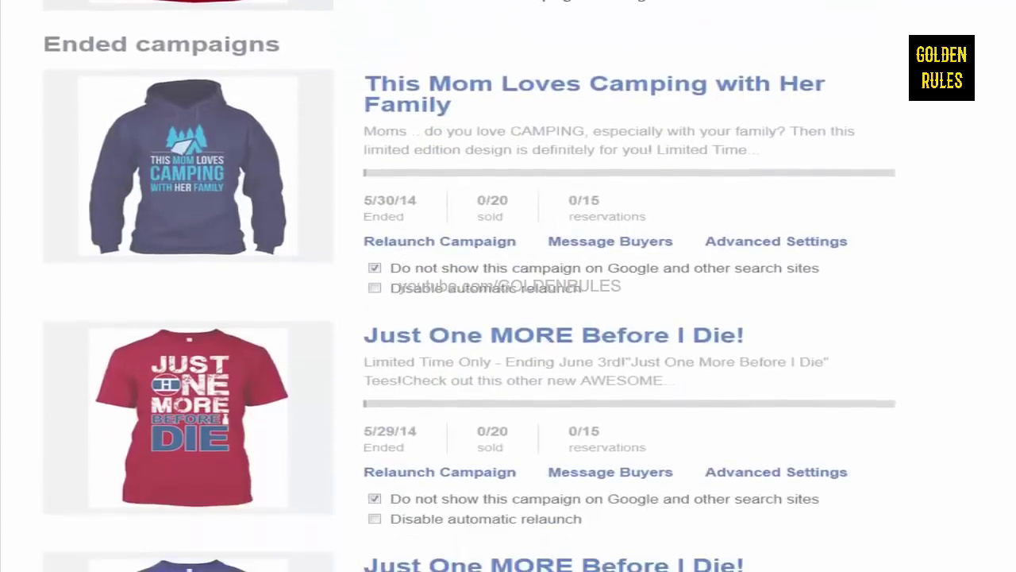
scroll(1007, 356, "down", 5)
scroll(1006, 357, "down", 6)
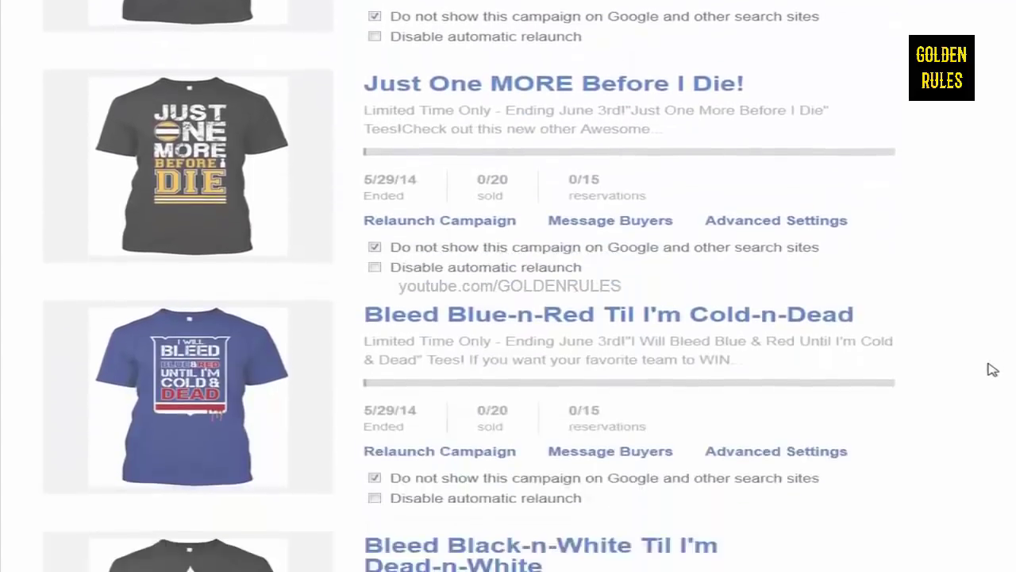
scroll(993, 369, "down", 7)
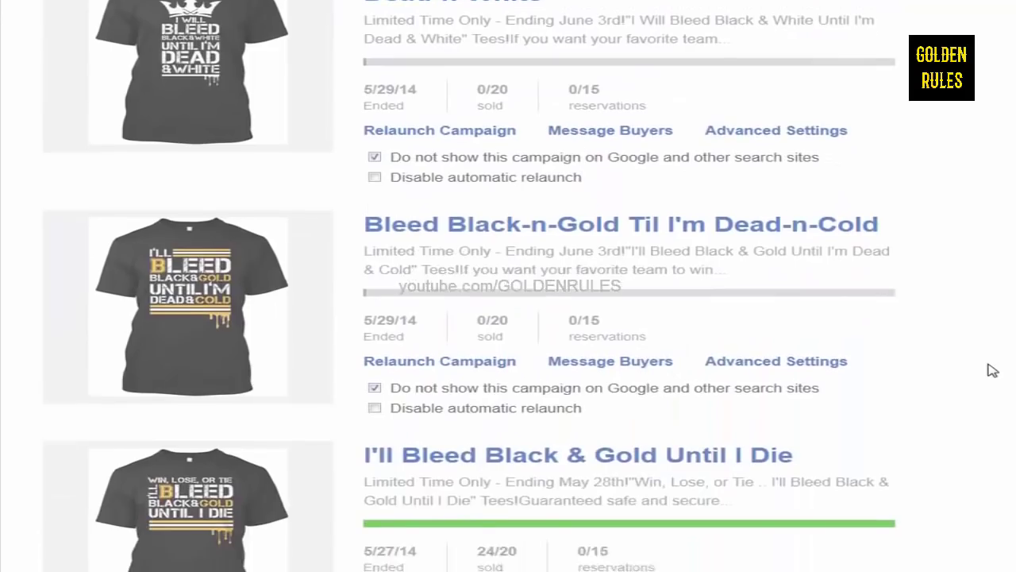
scroll(992, 369, "up", 15)
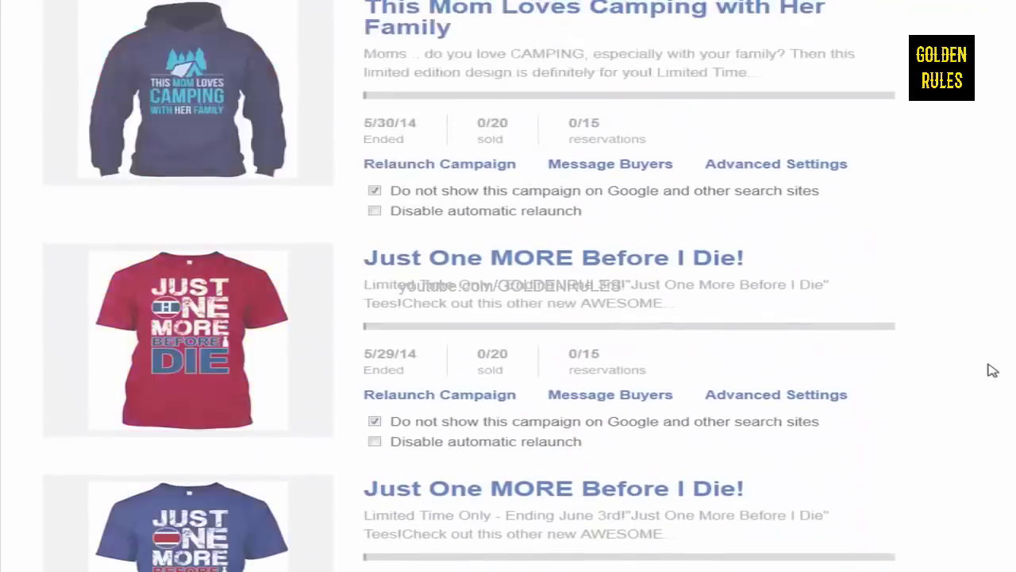
scroll(992, 369, "up", 10)
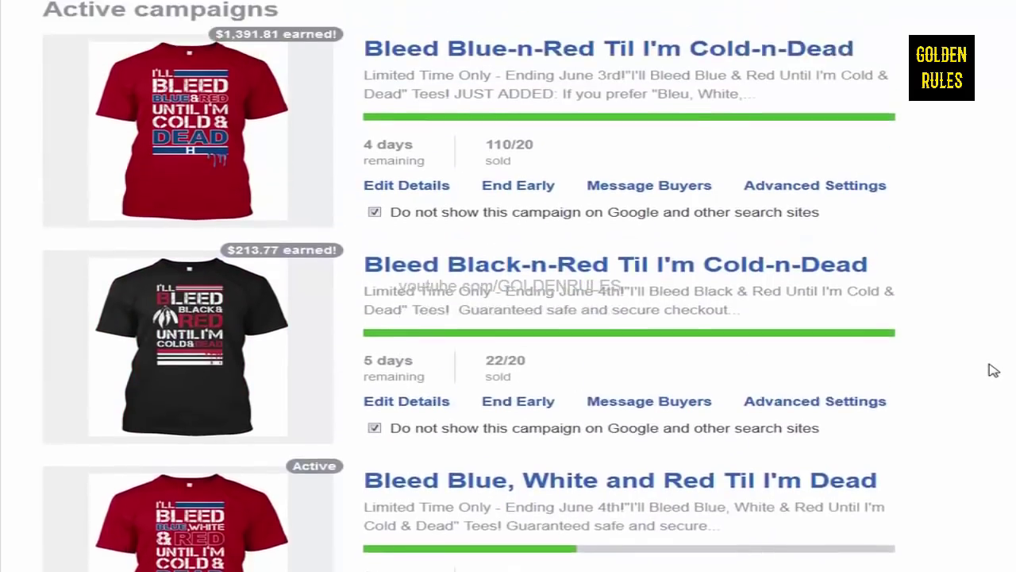
scroll(992, 369, "up", 2)
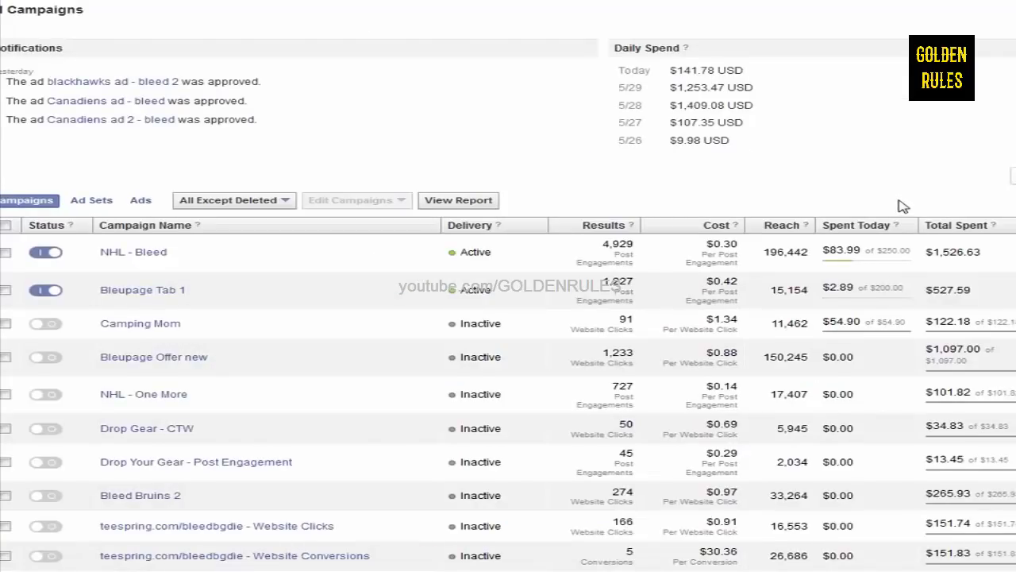
scroll(504, 204, "down", 2)
Step: Note NHL - One More's 101.82 total spend, then open NHL - Bleed's ad sets
left_click(326, 169)
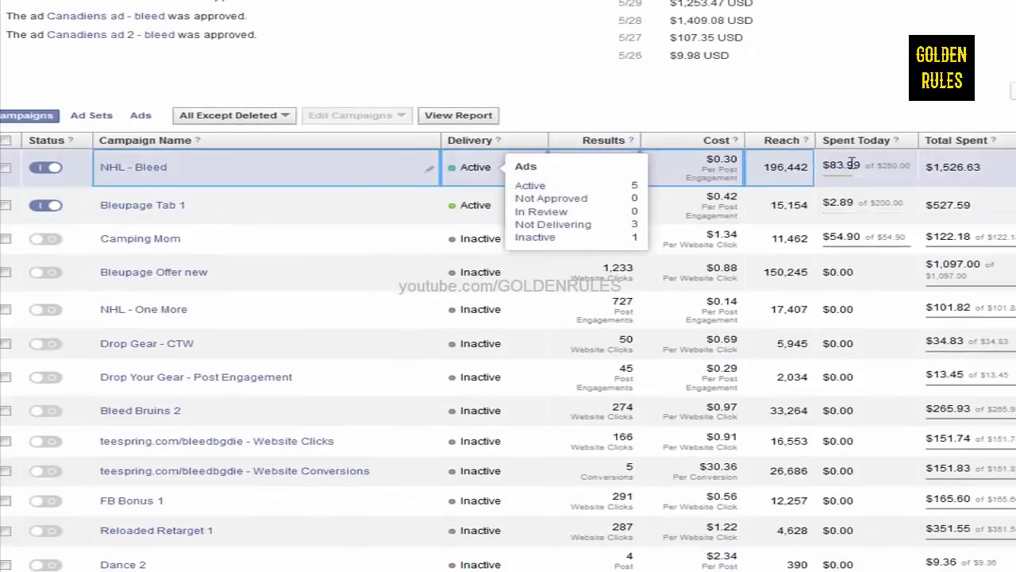
left_click(975, 165)
left_click_drag(971, 308, 929, 308)
left_click(181, 169)
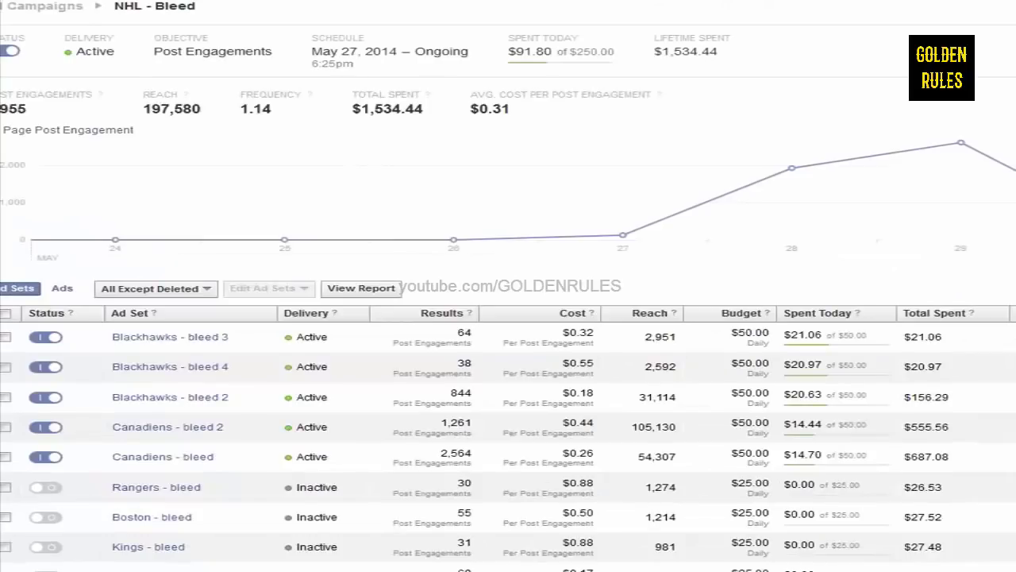
scroll(508, 357, "down", 3)
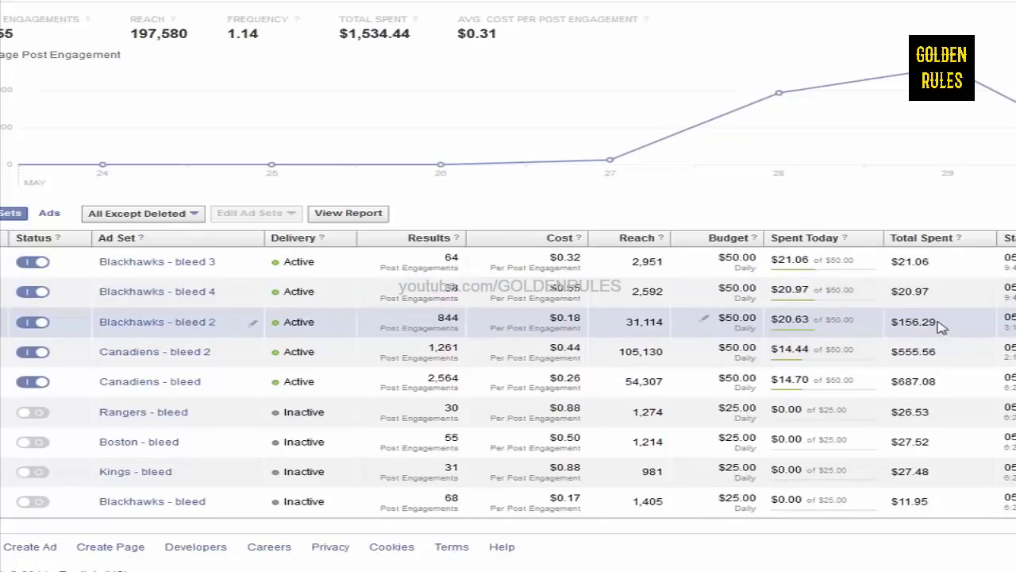
Step: Highlight the 156.29 figure in Blackhawks - bleed 2's Total Spent column
left_click_drag(938, 327, 899, 324)
key("ctrl+c")
Step: Paste the Blackhawks spends 156.29, 20.97 and 21.06 into cells A1 to A3
left_click(873, 50)
key("ctrl+v")
key("alt+Tab")
left_click_drag(930, 295, 901, 293)
key("ctrl+c")
key("alt+Tab")
left_click(672, 68)
key("ctrl+v")
key("alt+Tab")
left_click_drag(932, 262, 901, 262)
key("alt+Tab")
left_click(277, 114)
key("ctrl+v")
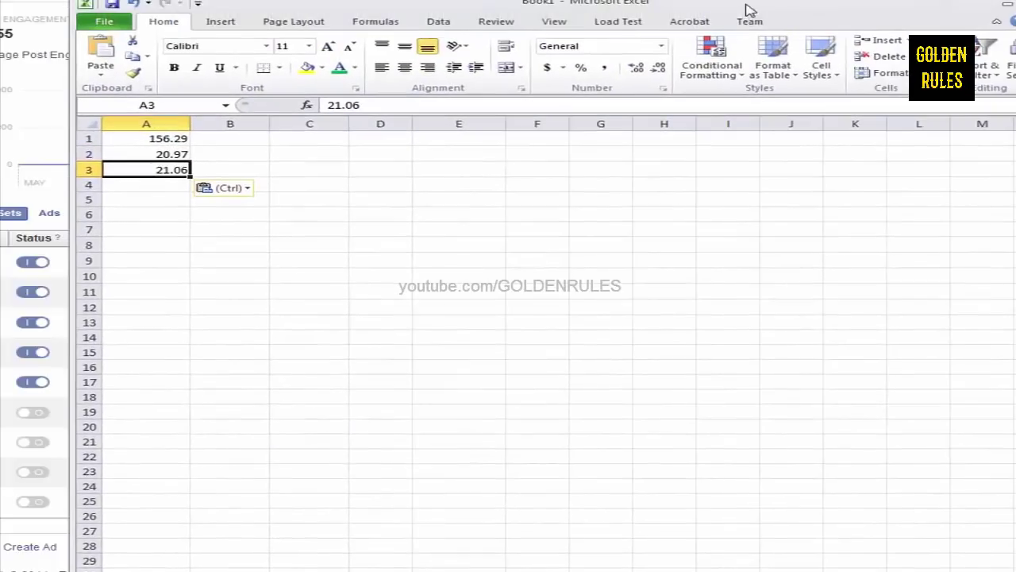
Step: AutoSum the three spends into A4, giving $198.32
left_click_drag(860, 0, 748, 11)
left_click_drag(173, 144, 154, 181)
left_click(942, 39)
left_click(387, 205)
left_click_drag(730, 7, 860, 11)
Step: Copy the 213.77 earnings figure into cell A5
key("alt+Tab")
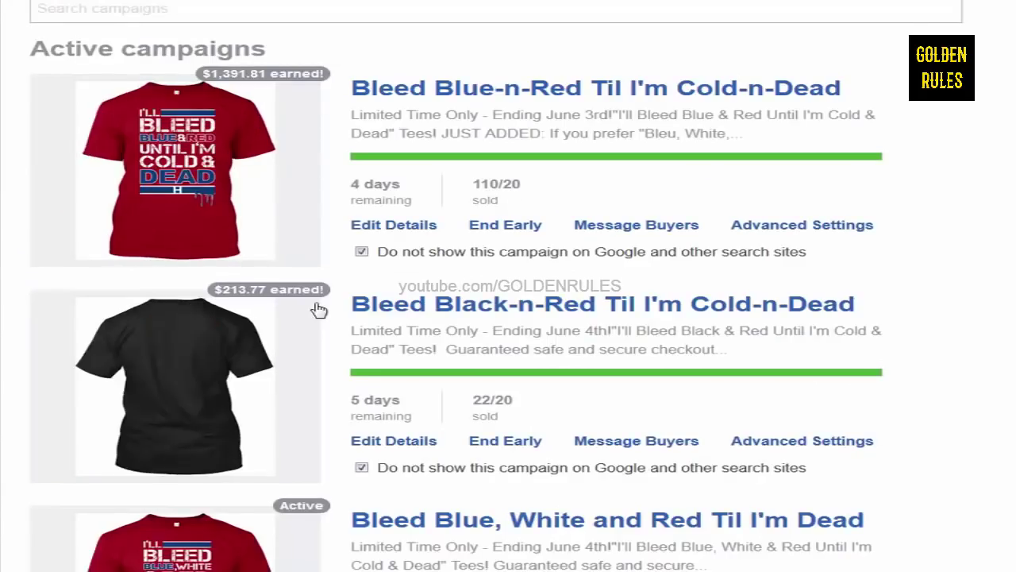
double_click(254, 291)
left_click_drag(251, 294, 224, 293)
left_click(517, 419)
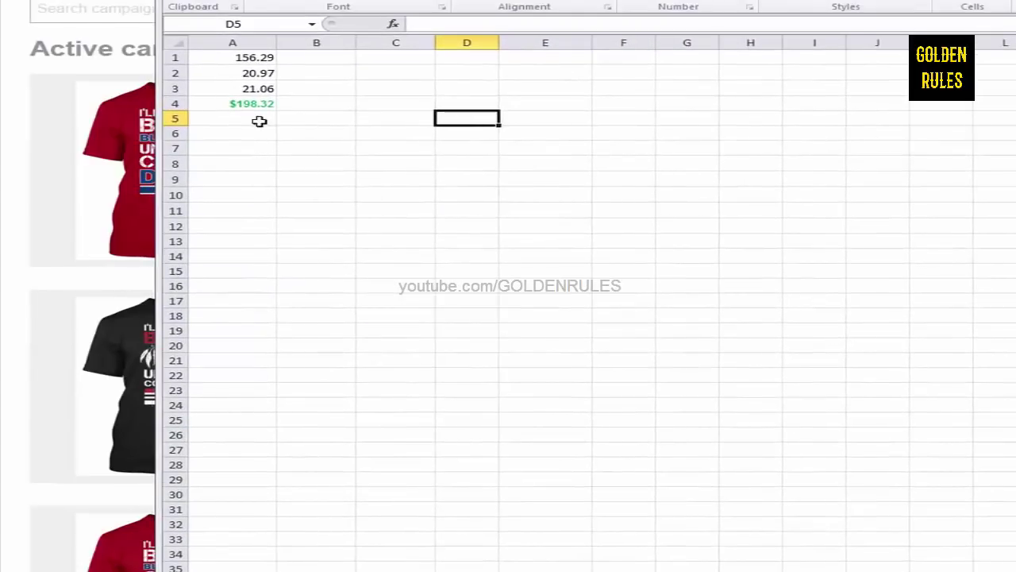
left_click(259, 121)
key("ctrl+v")
left_click(234, 151)
Step: Enter =A5-A4 in A6 to show the $15.45 difference
left_click(257, 133)
type("=")
left_click(254, 118)
type("-")
left_click(246, 103)
key("Return")
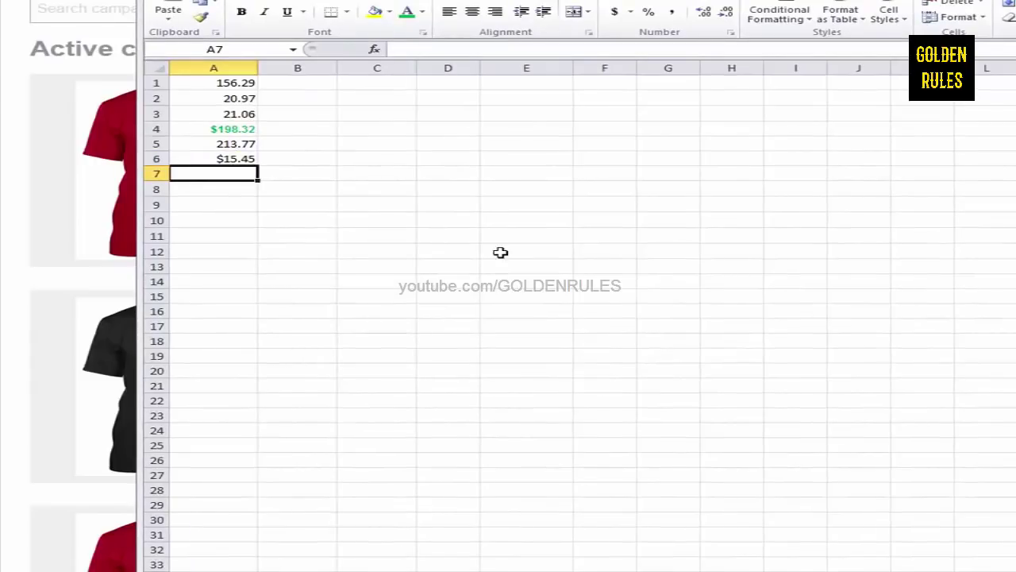
left_click(497, 250)
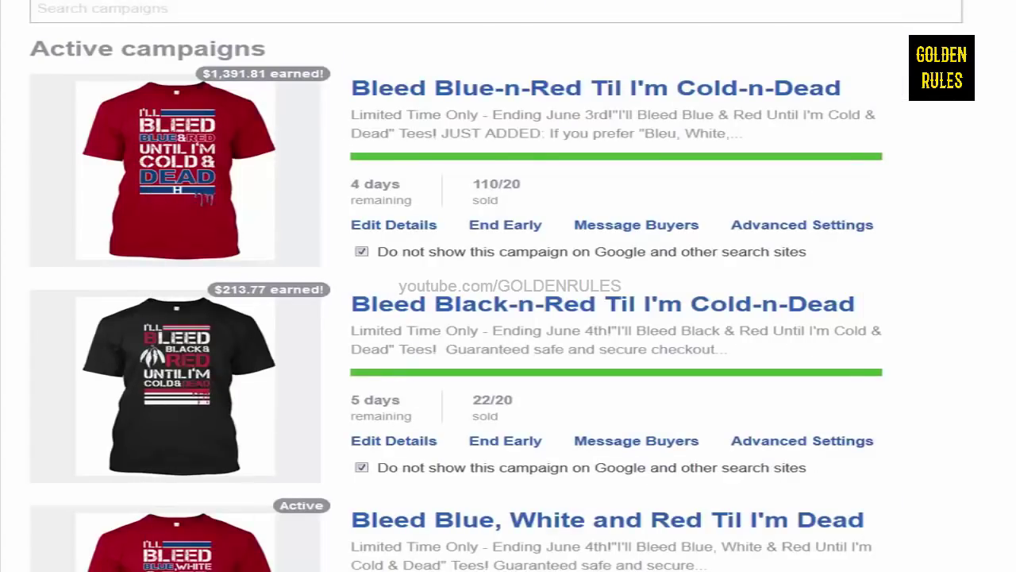
Step: Paste 1,391.81 earnings into C4 and the 555.56 and 687.08 spends into C5 and C6
left_click_drag(265, 75, 212, 79)
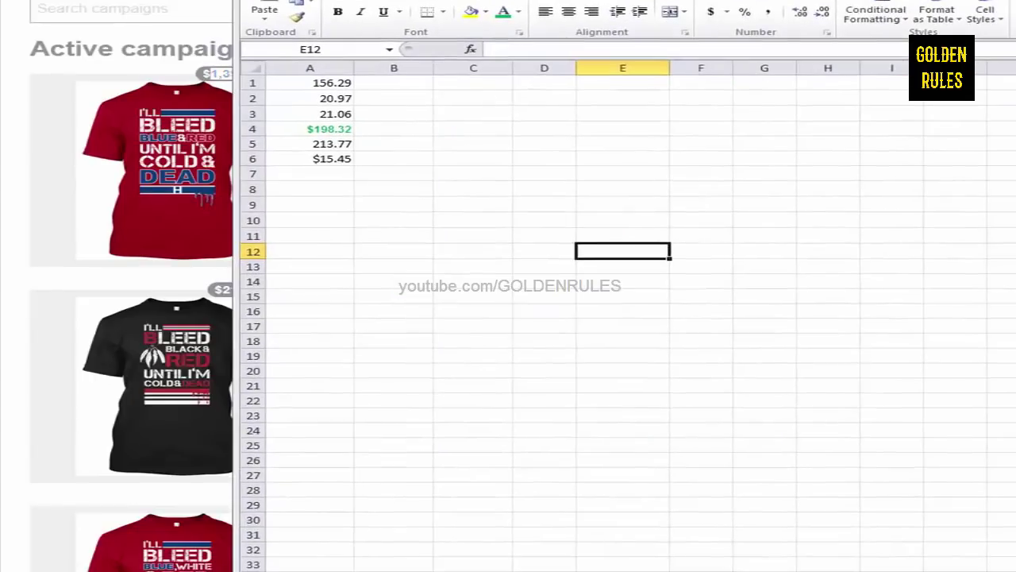
left_click(479, 129)
key("ctrl+v")
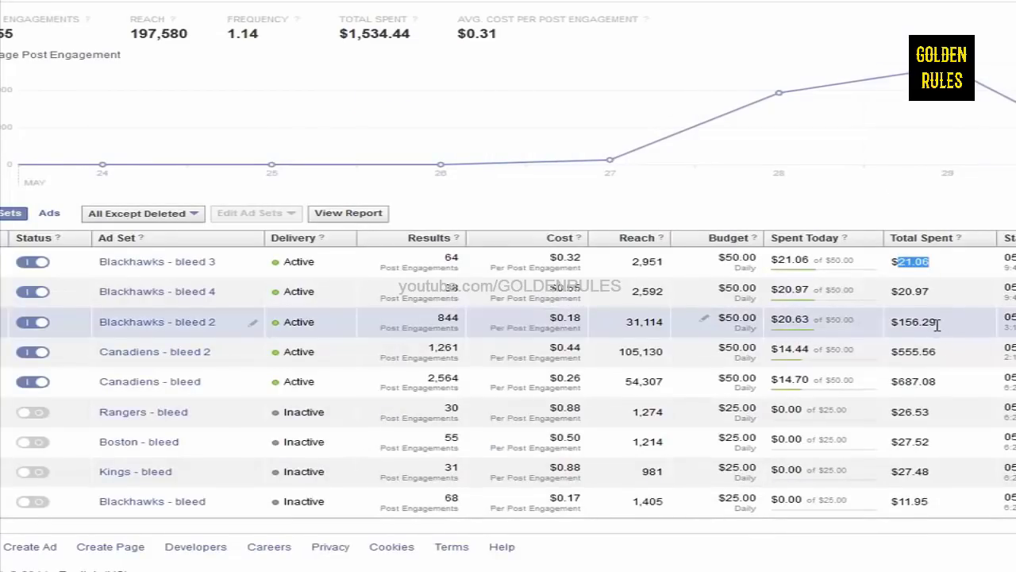
left_click_drag(940, 351, 900, 351)
key("alt+Tab")
key("alt+Tab")
key("alt+Tab")
left_click(474, 145)
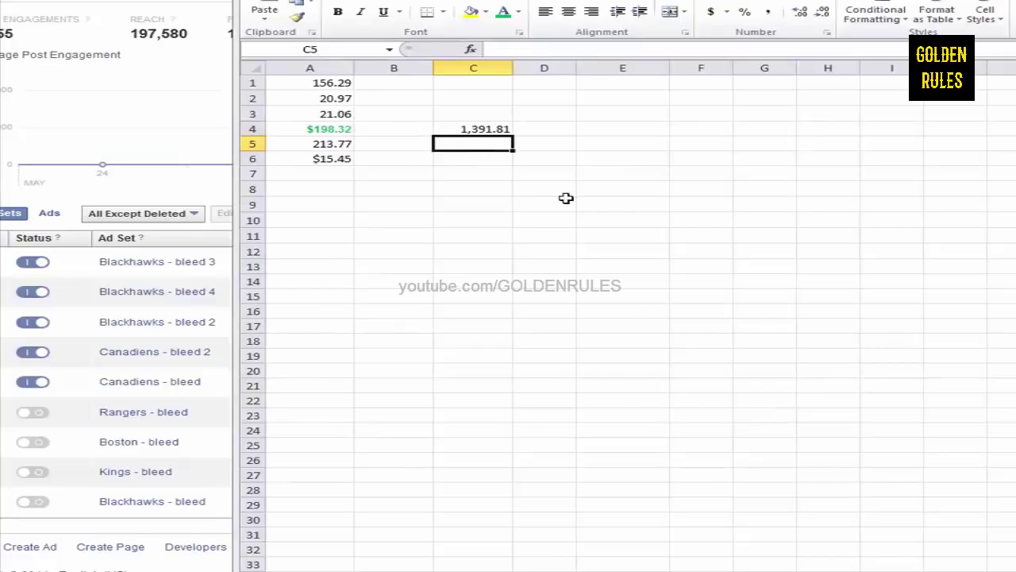
key("ctrl+v")
key("alt+Tab")
left_click_drag(945, 384, 901, 382)
key("alt+Tab")
left_click(559, 152)
key("ctrl+v")
Step: Sum the two spends into C7, giving 1242.64
left_click_drag(545, 138, 545, 167)
key("alt+equal")
left_click(546, 182)
Step: Enter =C4-C7 in C8 to get the 149.17 difference
left_click(547, 127)
left_click(545, 187)
type("=")
left_click(546, 127)
type("-")
left_click(549, 168)
key("Return")
key("alt+Tab")
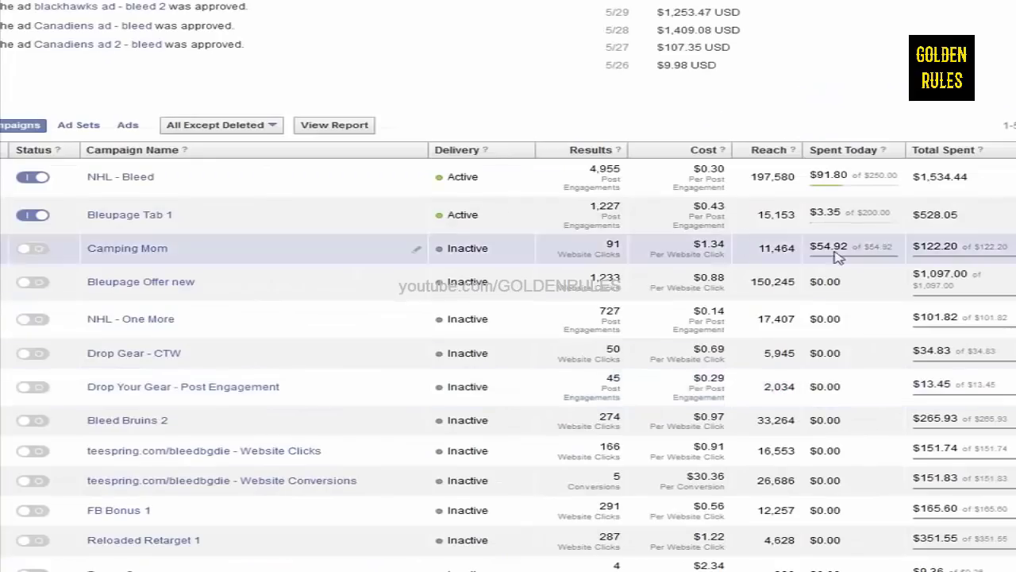
left_click_drag(970, 318, 918, 316)
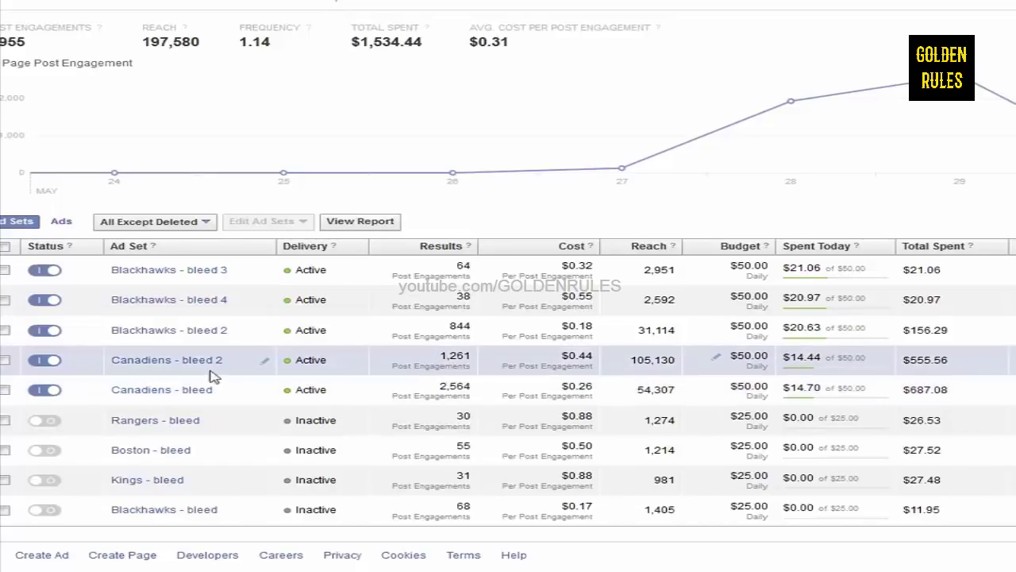
Step: List only the campaign's active ads, sorted by ad name
left_click(62, 222)
left_click(198, 227)
left_click(200, 258)
left_click(175, 250)
Step: Filter the ad sets to the five active ones and select the 556.07 and 687.08 spends
left_click(16, 222)
left_click(136, 226)
left_click(159, 255)
left_click_drag(949, 360, 905, 360)
left_click_drag(947, 389, 914, 390)
left_click(911, 447)
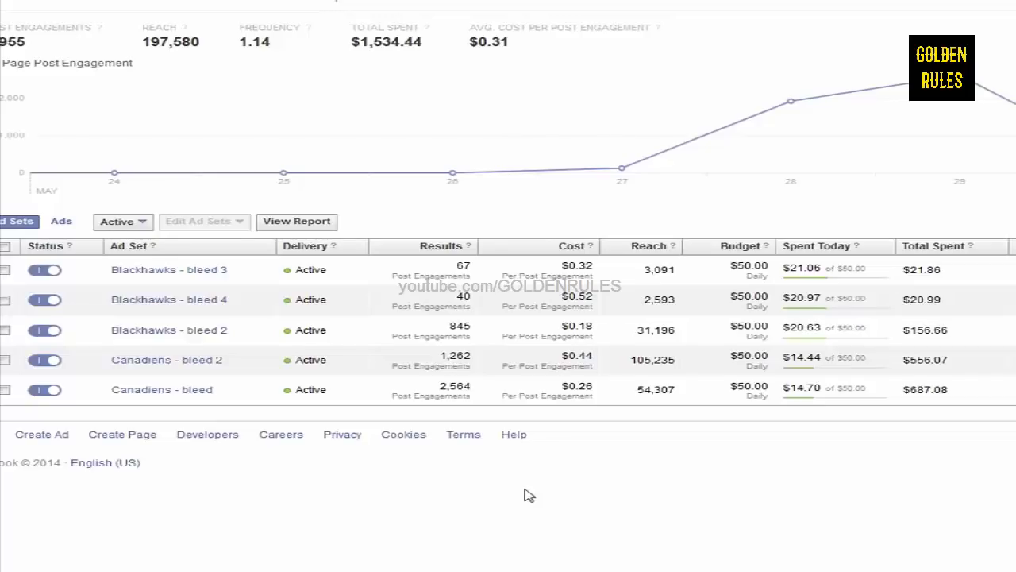
Step: Open the Canadiens - bleed ad set to view its single ad's stats and targeting
left_click(195, 399)
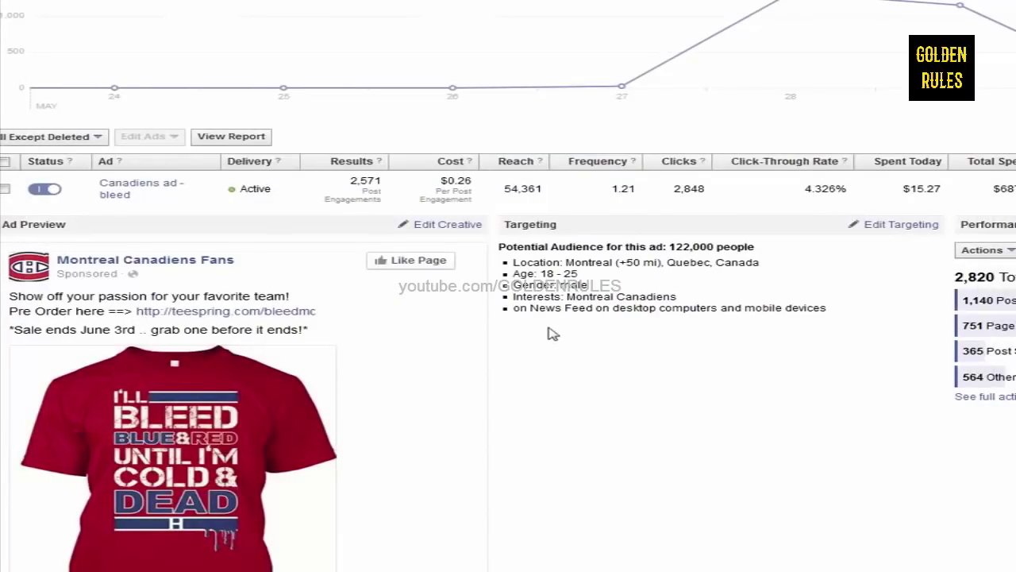
Step: Highlight the 18 - 25 age range and male gender lines in the Targeting summary
left_click_drag(553, 274, 583, 280)
double_click(579, 284)
left_click(712, 355)
double_click(553, 264)
left_click(656, 307)
double_click(679, 264)
left_click(734, 265)
left_click_drag(665, 262, 563, 263)
left_click(689, 290)
left_click_drag(661, 262, 618, 263)
left_click(671, 288)
double_click(702, 245)
left_click(706, 286)
left_click_drag(850, 277, 798, 279)
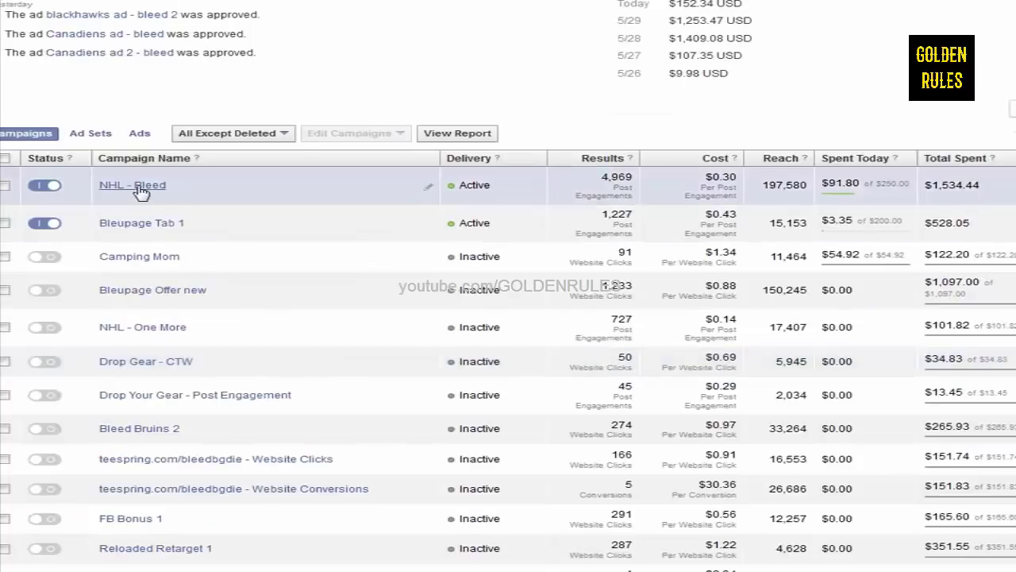
Step: Return to the NHL - Bleed campaign's Ad Sets list
left_click(135, 185)
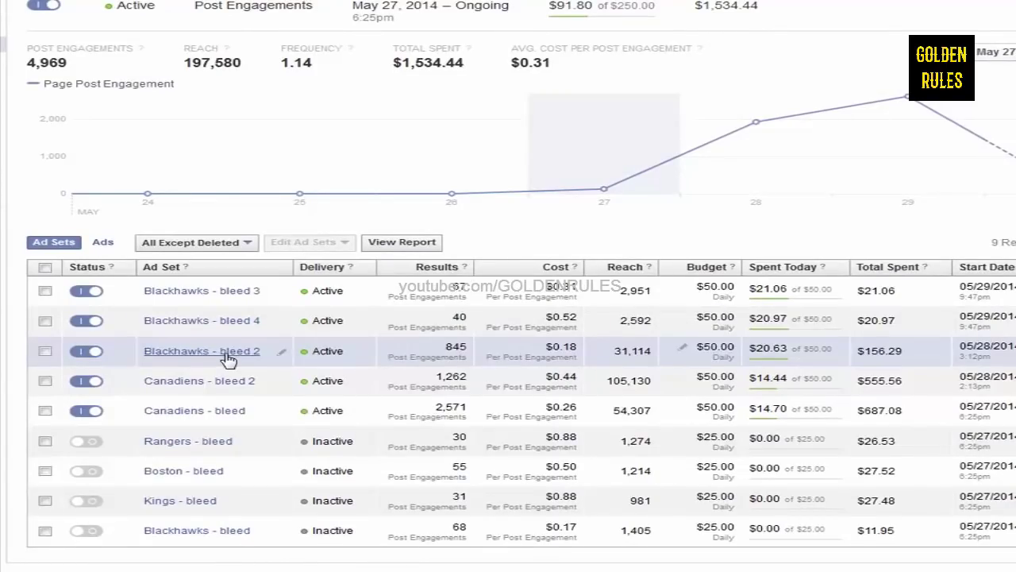
Step: Show only the campaign's active ads, sorted by ad name
left_click(102, 242)
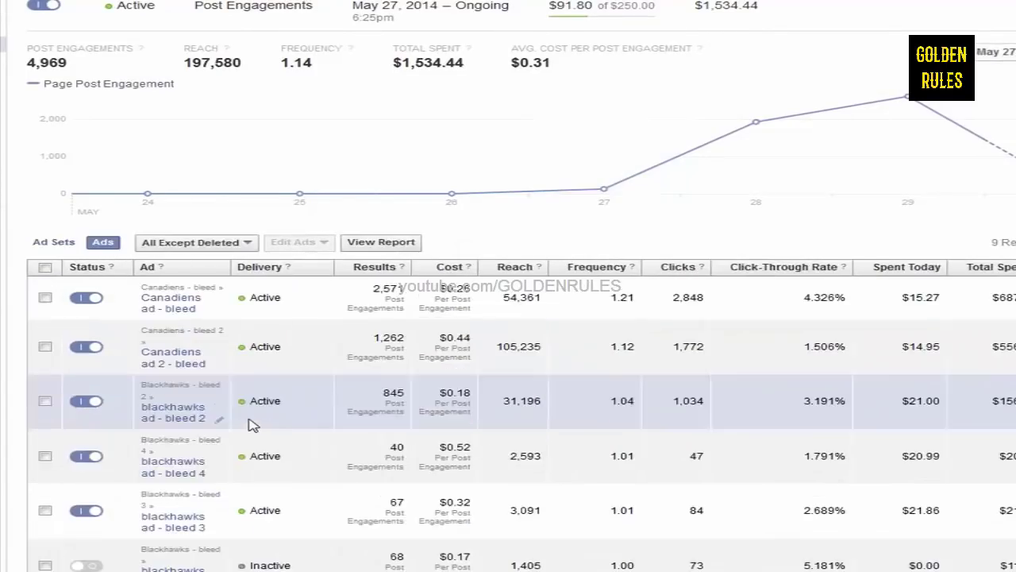
left_click(216, 245)
left_click(213, 276)
left_click(176, 269)
Step: Inspect the bleed 2 ad's preview and Chicago location targeting, then collapse it
left_click(376, 301)
left_click_drag(825, 362, 585, 373)
left_click(632, 378)
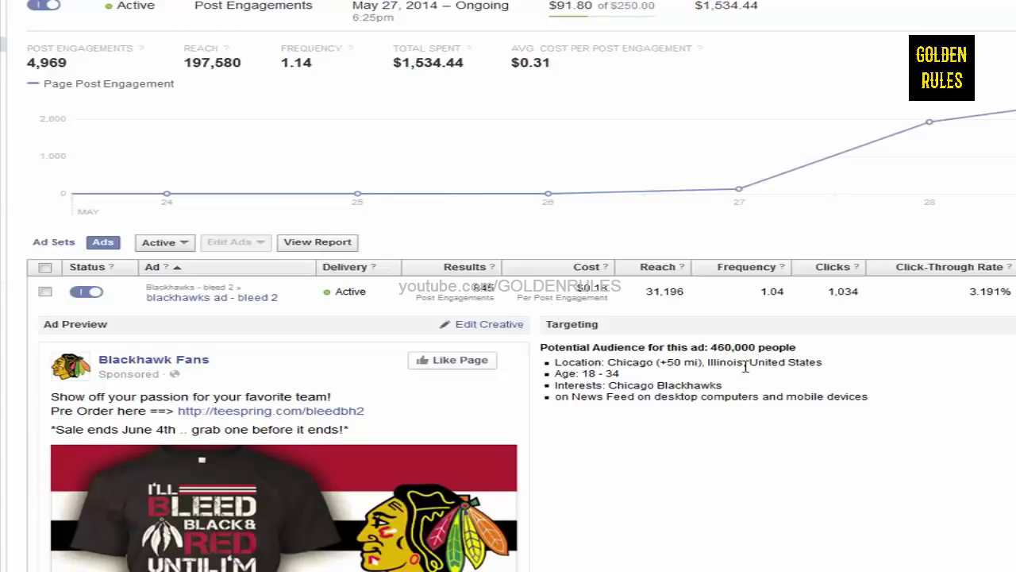
left_click(644, 297)
left_click(645, 297)
left_click(665, 295)
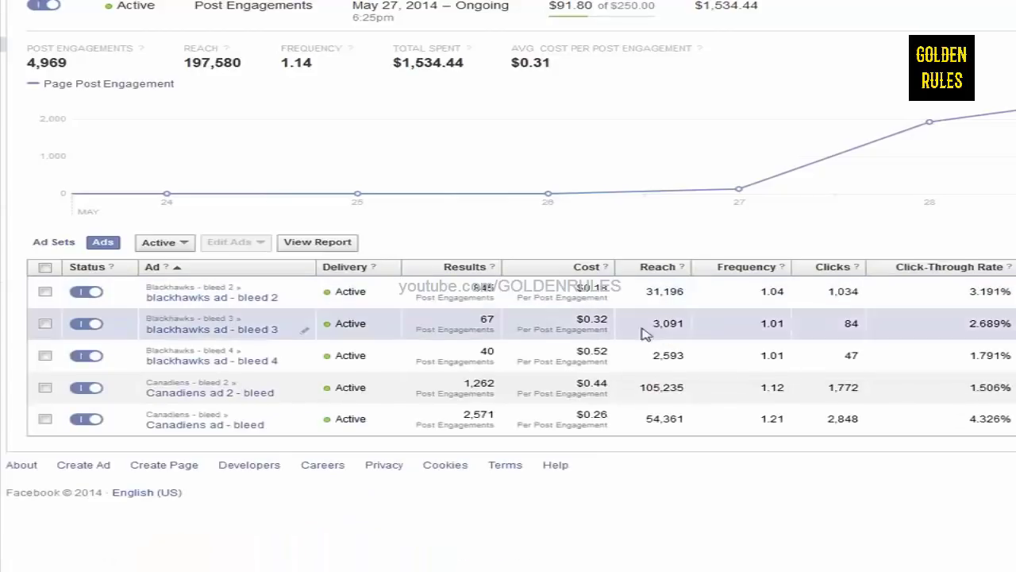
Step: Review blackhawks ad - bleed 3's Minnesota targeting and 2.689% click-through rate
left_click(546, 326)
scroll(671, 323, "down", 1)
double_click(658, 322)
left_click(732, 321)
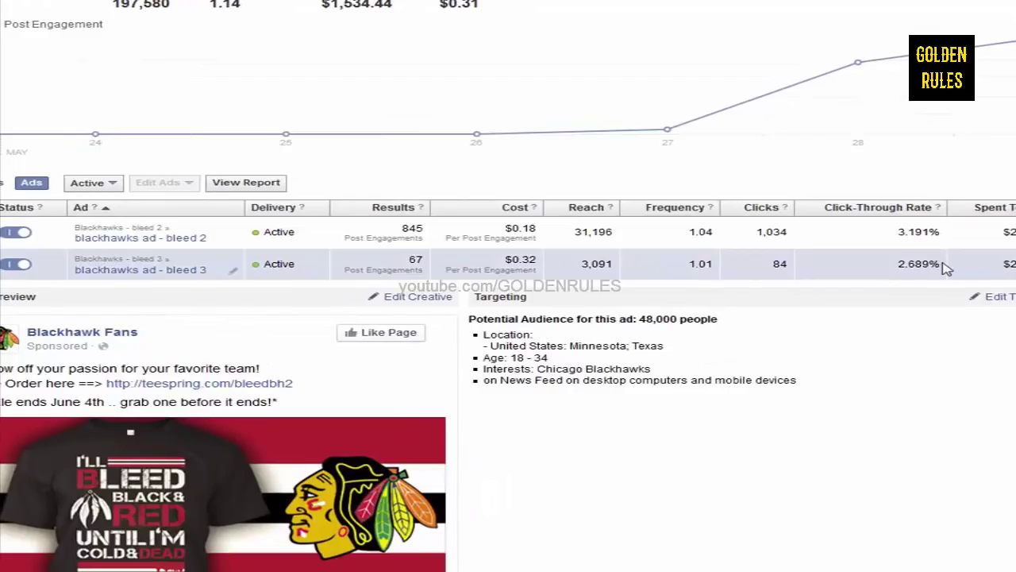
left_click_drag(941, 267, 900, 264)
Step: Expand blackhawks ad - bleed 4 to check its Illinois location and Online buyers behaviour targeting
left_click(709, 382)
scroll(820, 399, "down", 1)
left_click_drag(535, 367, 662, 372)
left_click_drag(619, 401, 560, 403)
left_click_drag(483, 403, 621, 403)
left_click(658, 403)
Step: Check the 1.791% click-through rate, then review the bleed 3 ad's preview and targeting
double_click(937, 297)
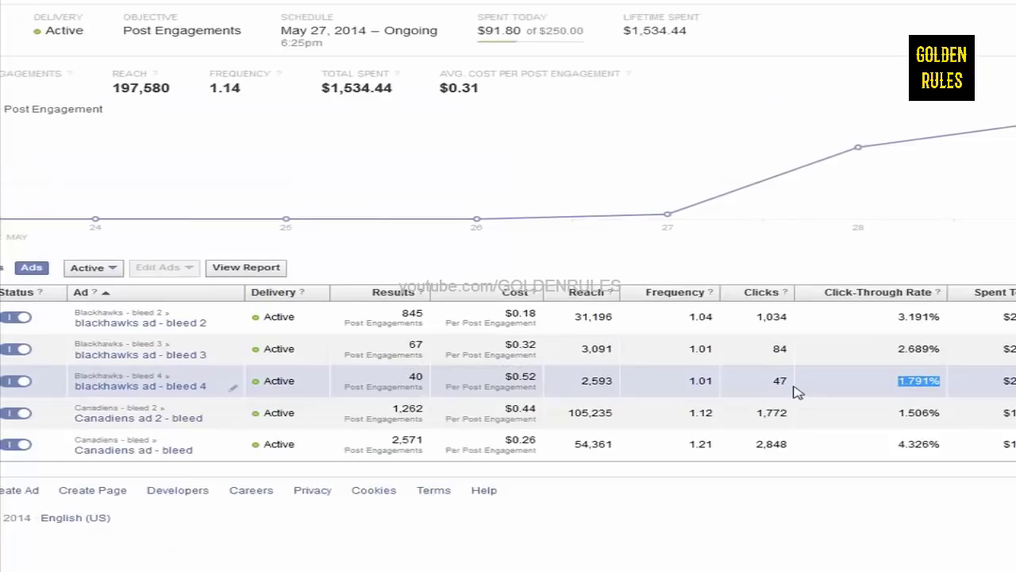
left_click(798, 389)
left_click(897, 382)
left_click(889, 353)
scroll(839, 408, "down", 2)
left_click(836, 189)
Step: Open the full report and filter it to ad sets containing 'blackhawks - bleed'
left_click(330, 273)
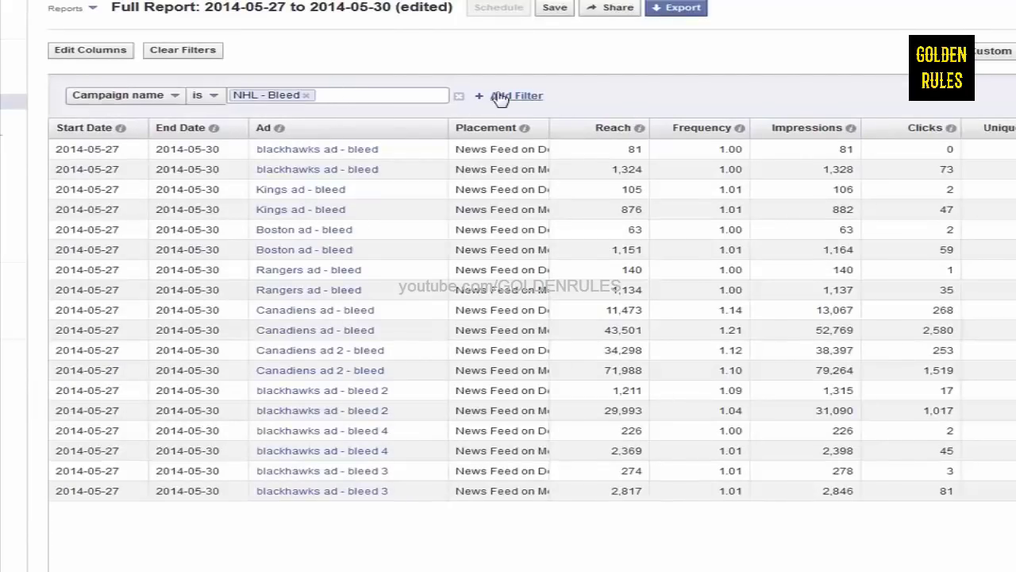
left_click(508, 95)
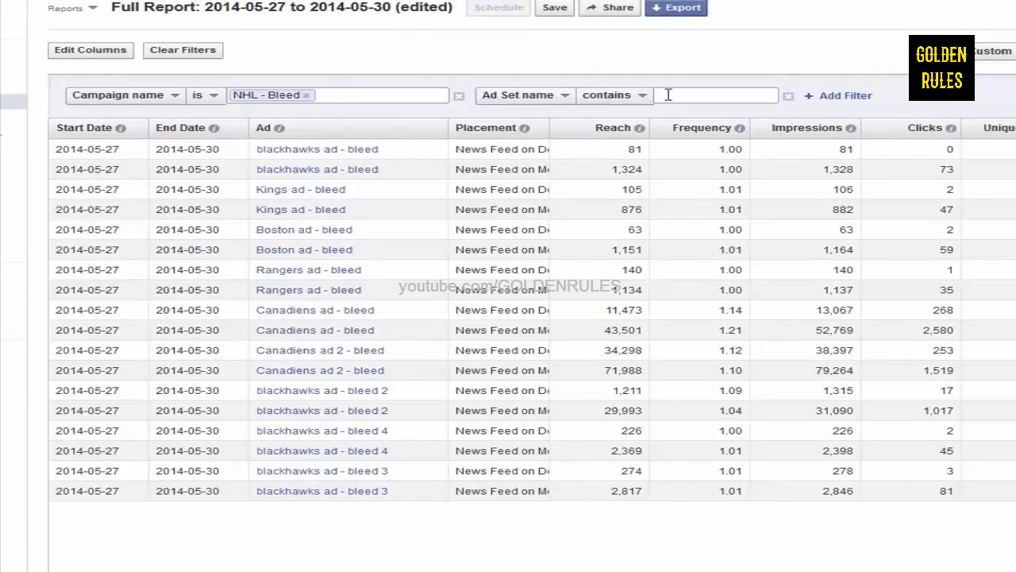
type("blackhawks")
type("bleed")
Step: Switch the report to Demographic columns broken down by Ad, with Actions metrics added
left_click(82, 55)
left_click(270, 166)
left_click(596, 214)
left_click(490, 197)
left_click_drag(965, 112, 972, 129)
scroll(968, 156, "down", 3)
left_click(854, 355)
Step: Review the checkouts figures for each Blackhawks ad in the report
scroll(532, 345, "right", 10)
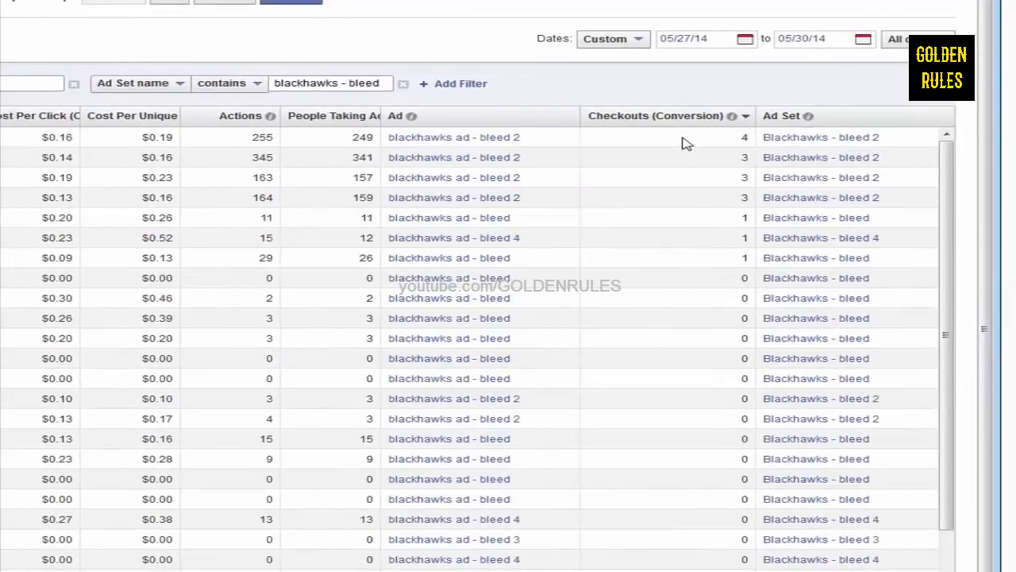
left_click_drag(687, 144, 725, 204)
left_click(744, 146)
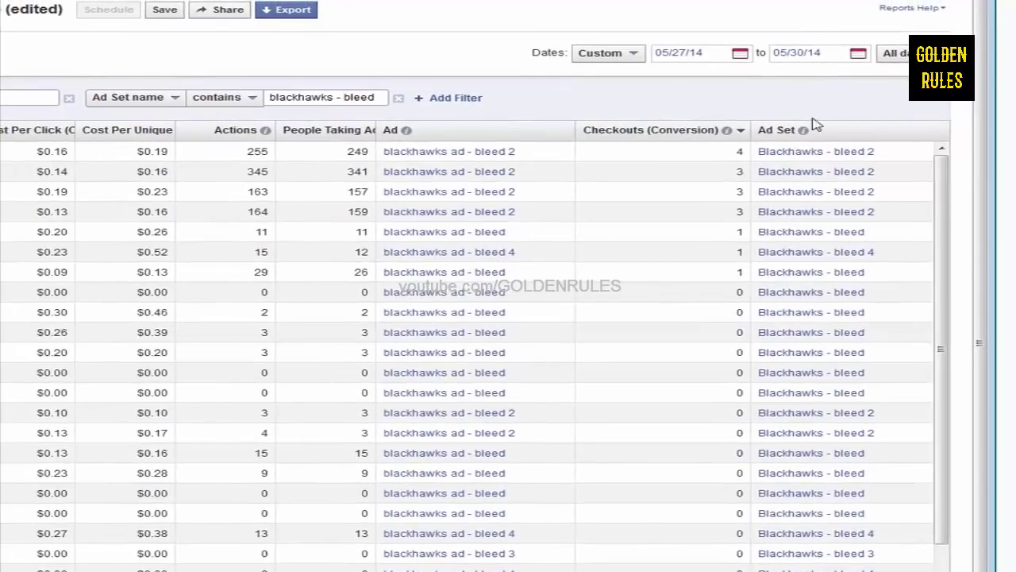
left_click(818, 152)
scroll(640, 392, "down", 1)
left_click_drag(757, 269, 543, 271)
left_click(639, 269)
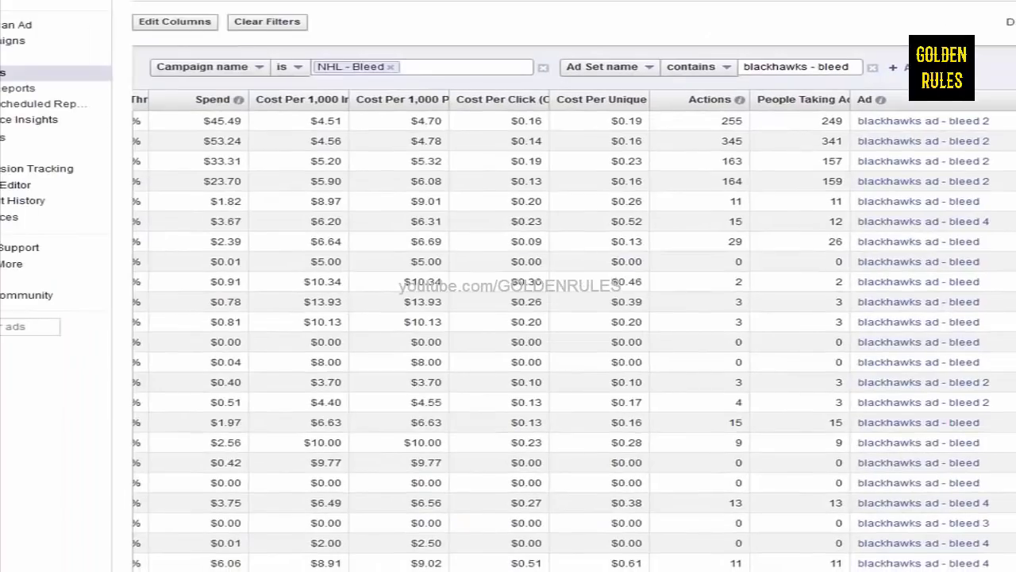
scroll(412, 172, "left", 10)
left_click_drag(188, 121, 228, 194)
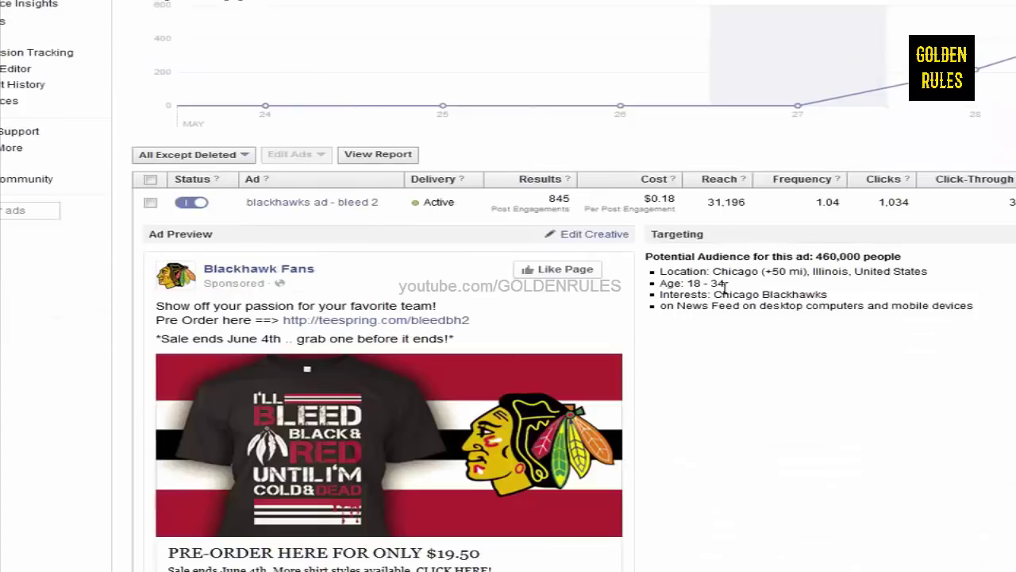
left_click_drag(724, 286, 687, 283)
left_click(779, 293)
left_click_drag(931, 271, 719, 273)
left_click(881, 329)
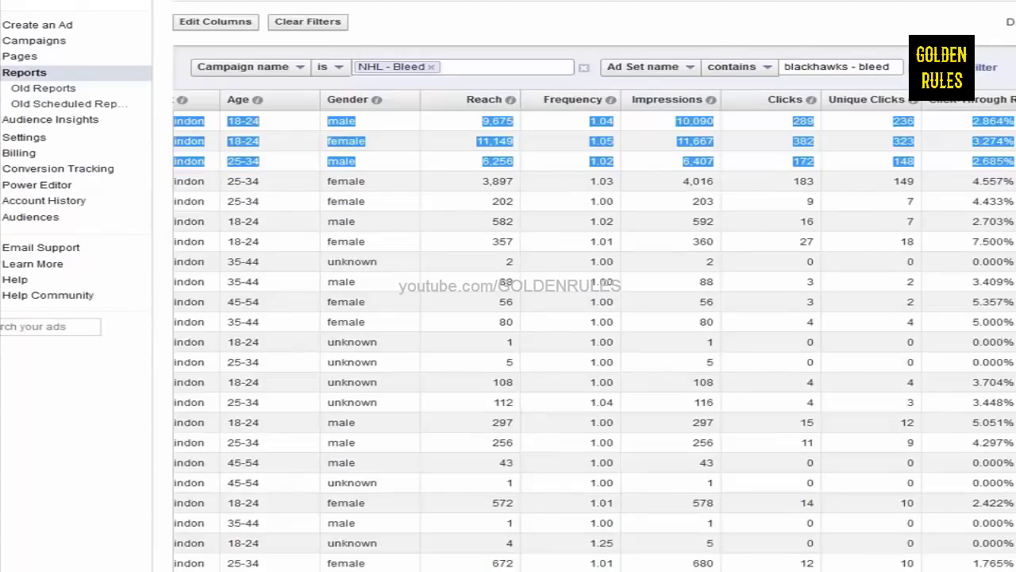
Step: Leave the current report for the Old Reports section
left_click(492, 274)
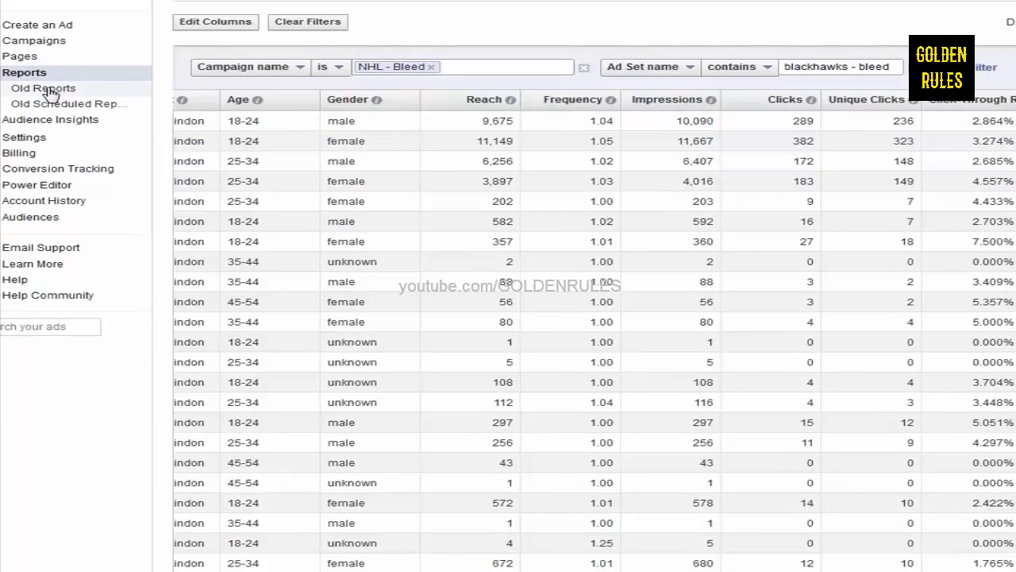
left_click(46, 89)
left_click(737, 217)
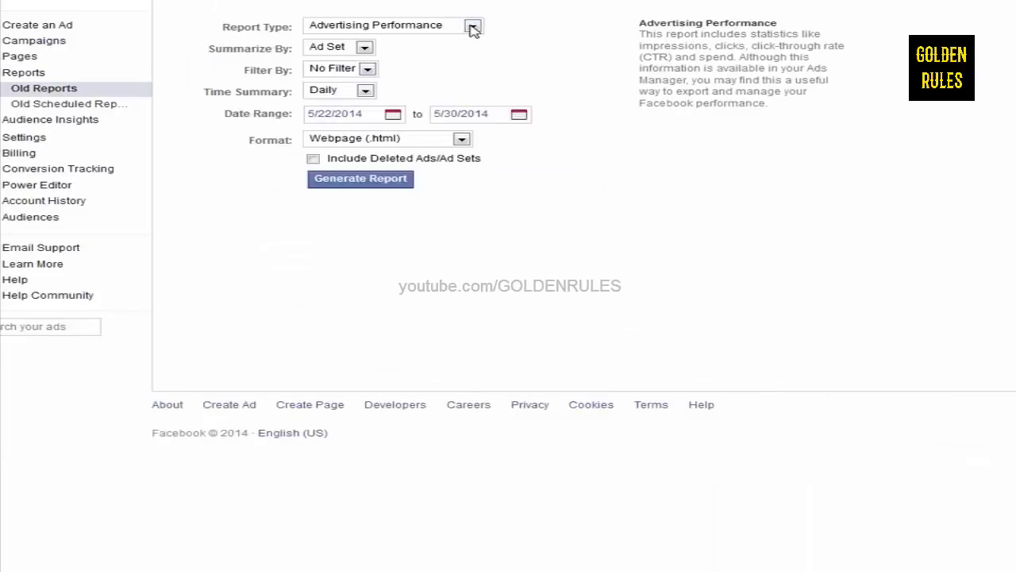
Step: Generate a Responder Demographics report summarized by ad, starting in May
left_click(472, 27)
left_click(378, 54)
left_click(357, 47)
left_click(358, 47)
left_click(358, 47)
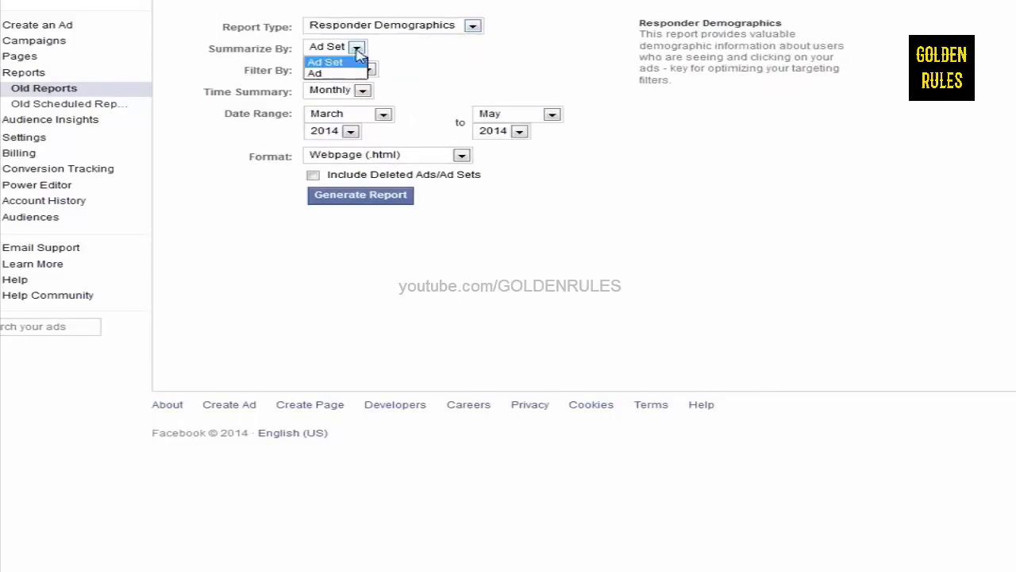
left_click(367, 71)
left_click(368, 70)
left_click(348, 94)
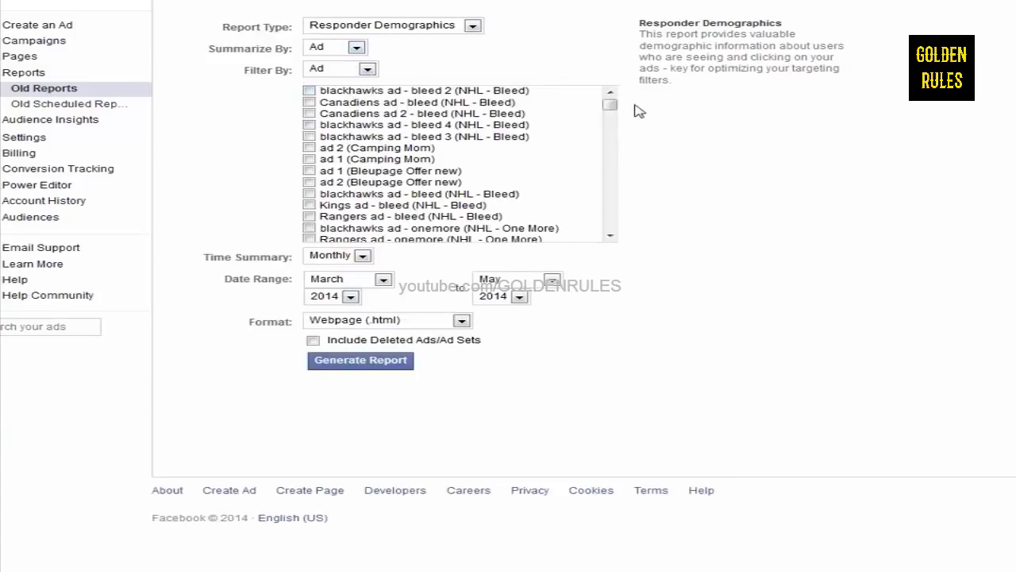
left_click(382, 282)
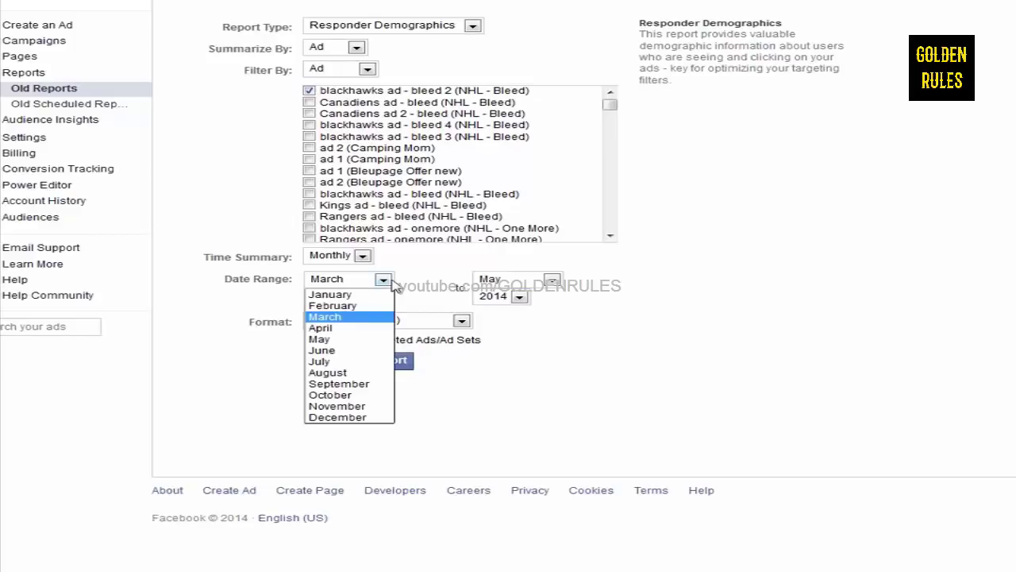
left_click(368, 340)
left_click(368, 363)
Step: Regenerate the Responder Demographics report by ad set, starting May 2014
left_click(52, 156)
left_click(469, 93)
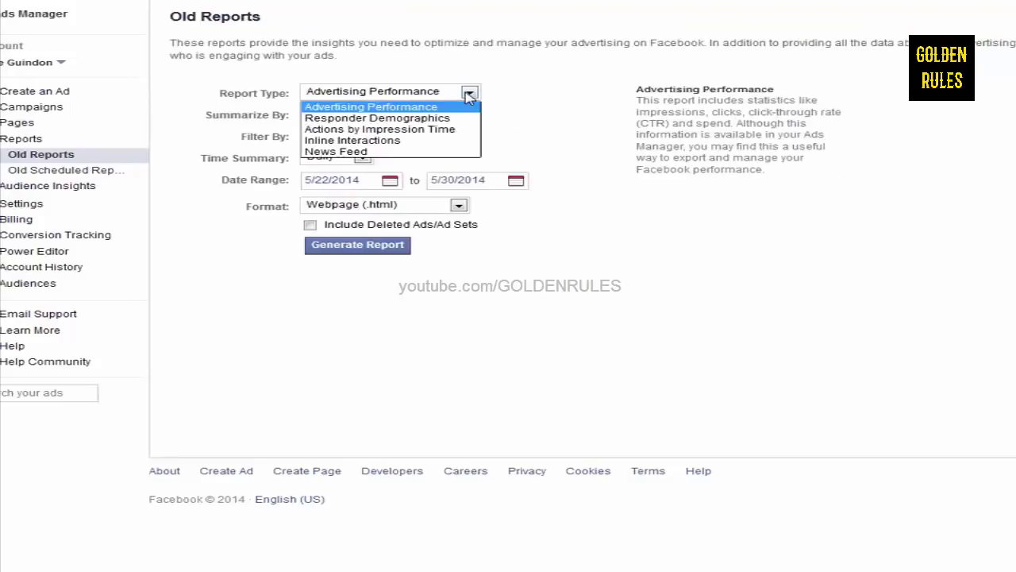
left_click(376, 119)
left_click(380, 181)
left_click(347, 240)
left_click(357, 261)
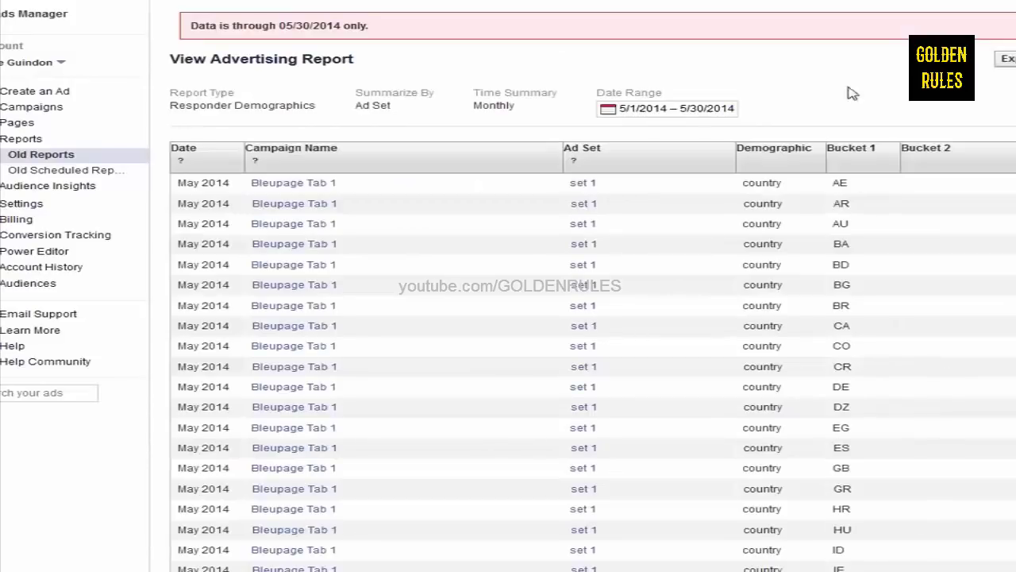
Step: Scroll the report to the Blackhawks - bleed 2 US region rows, Illinois at 66.338%
scroll(555, 318, "down", 20)
scroll(555, 289, "down", 20)
scroll(555, 286, "up", 3)
scroll(555, 286, "up", 3)
scroll(508, 286, "right", 5)
scroll(508, 285, "down", 6)
scroll(508, 286, "down", 3)
scroll(508, 286, "up", 1)
scroll(508, 286, "down", 1)
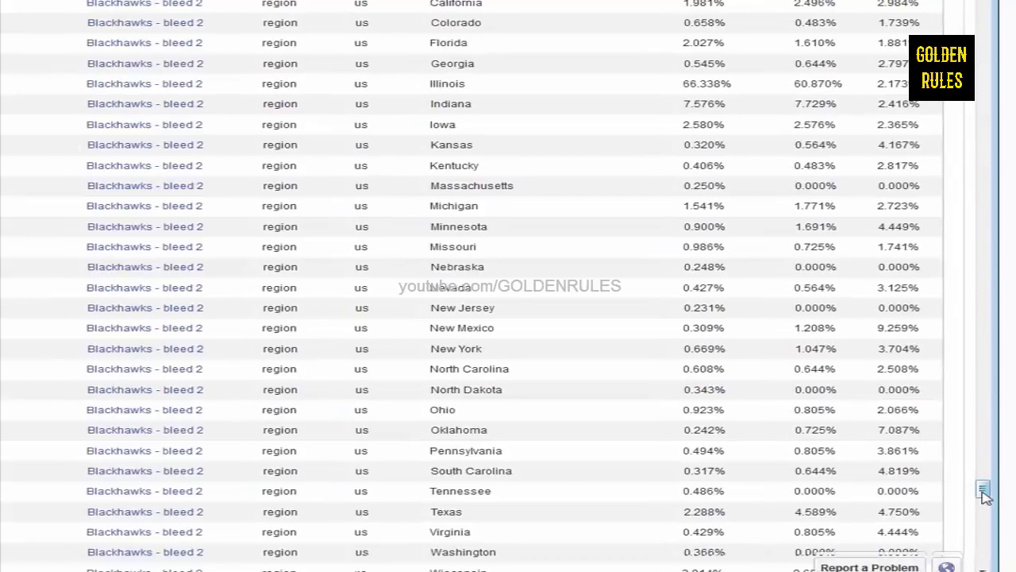
left_click_drag(983, 494, 982, 22)
left_click_drag(799, 91, 844, 88)
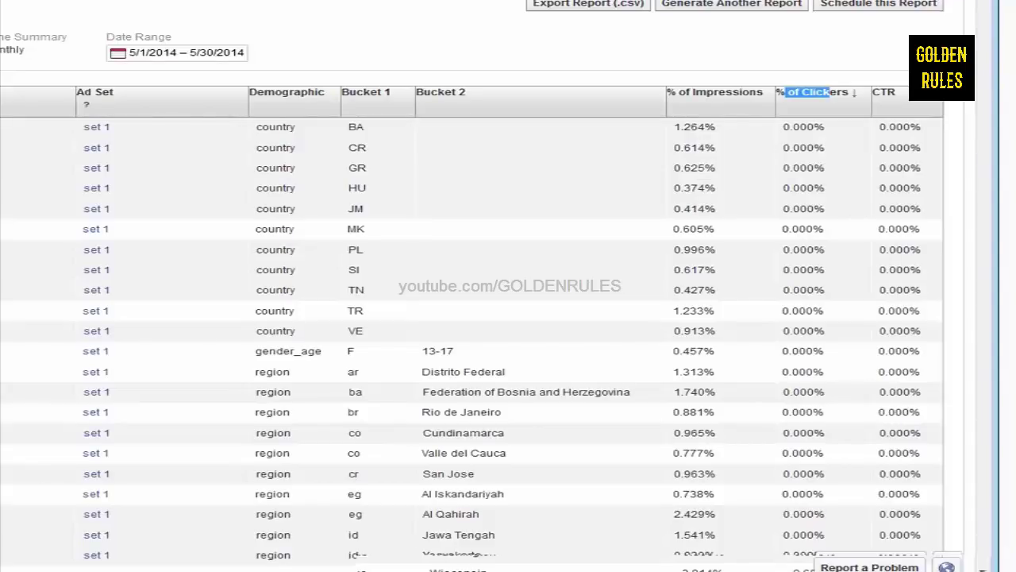
left_click(834, 92)
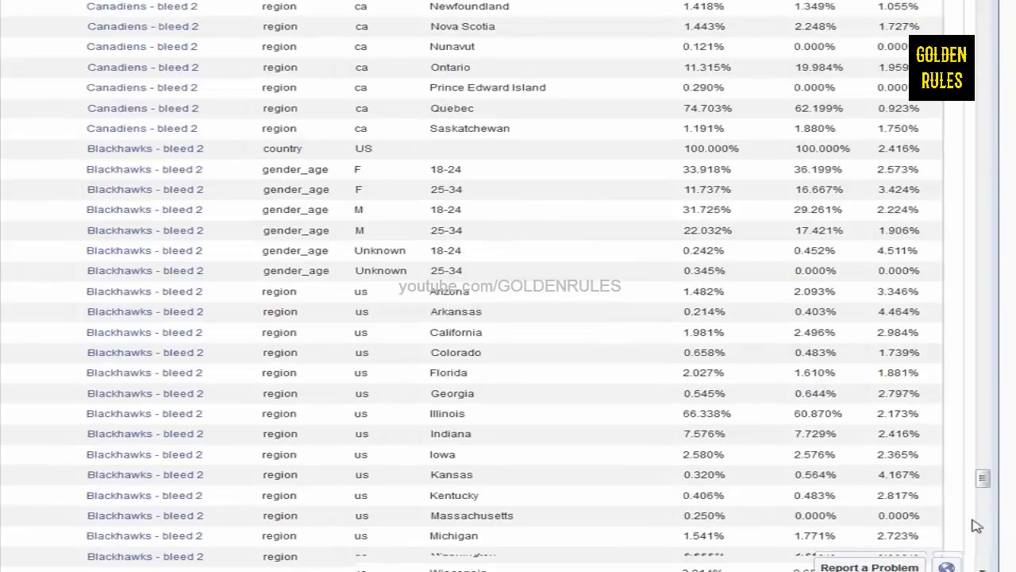
scroll(714, 362, "down", 2)
scroll(508, 300, "down", 2)
scroll(516, 286, "down", 2)
scroll(519, 317, "down", 2)
scroll(516, 317, "down", 2)
scroll(517, 318, "up", 2)
scroll(472, 286, "down", 2)
scroll(471, 284, "up", 2)
left_click_drag(733, 77, 681, 73)
left_click_drag(733, 79, 685, 77)
double_click(458, 77)
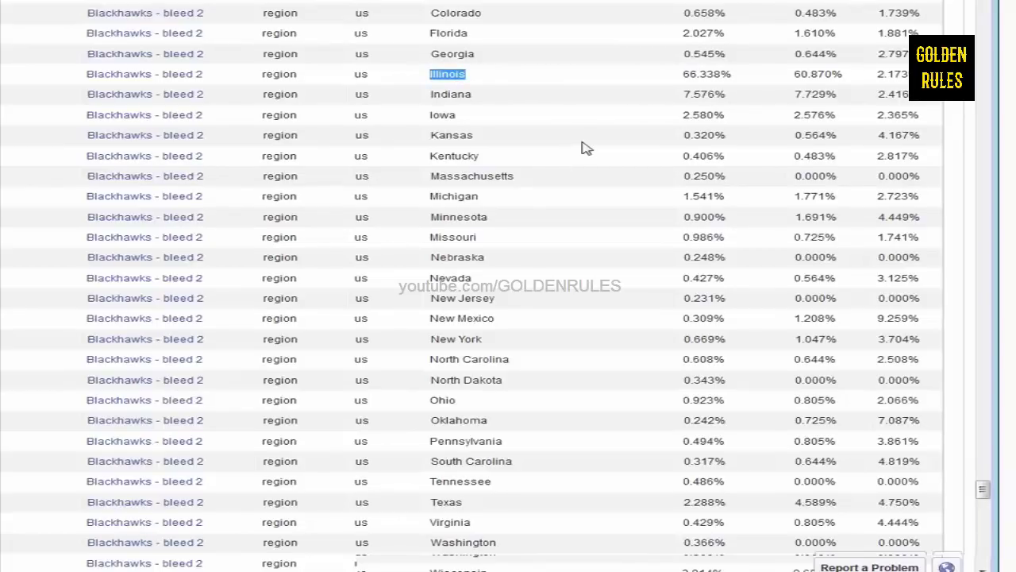
left_click_drag(721, 75, 698, 76)
left_click(736, 78)
left_click_drag(843, 74, 795, 74)
left_click(906, 512)
left_click_drag(908, 74, 876, 73)
left_click_drag(886, 317, 895, 317)
left_click_drag(921, 501, 883, 501)
left_click_drag(923, 219, 877, 220)
left_click_drag(727, 219, 687, 220)
left_click(919, 219)
double_click(465, 216)
double_click(447, 502)
double_click(473, 419)
left_click_drag(878, 419, 918, 419)
left_click(892, 420)
left_click_drag(918, 318, 876, 319)
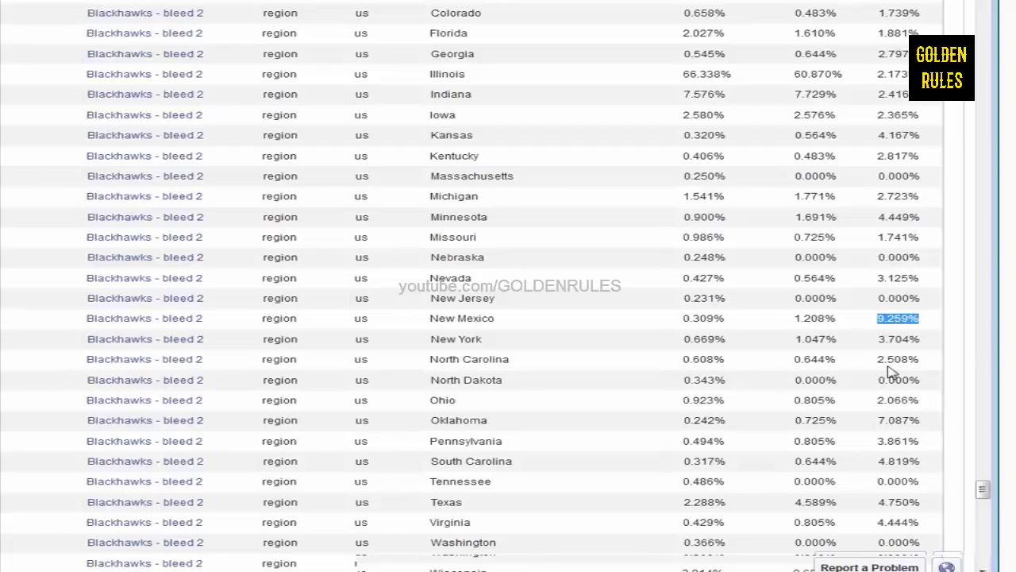
left_click_drag(267, 94, 306, 103)
left_click_drag(922, 217, 877, 217)
left_click(918, 319)
Step: Review bleed 3 details: Minnesota and Texas targeting, 48,000 audience, 2.689% click-through rate
left_click_drag(919, 318, 876, 319)
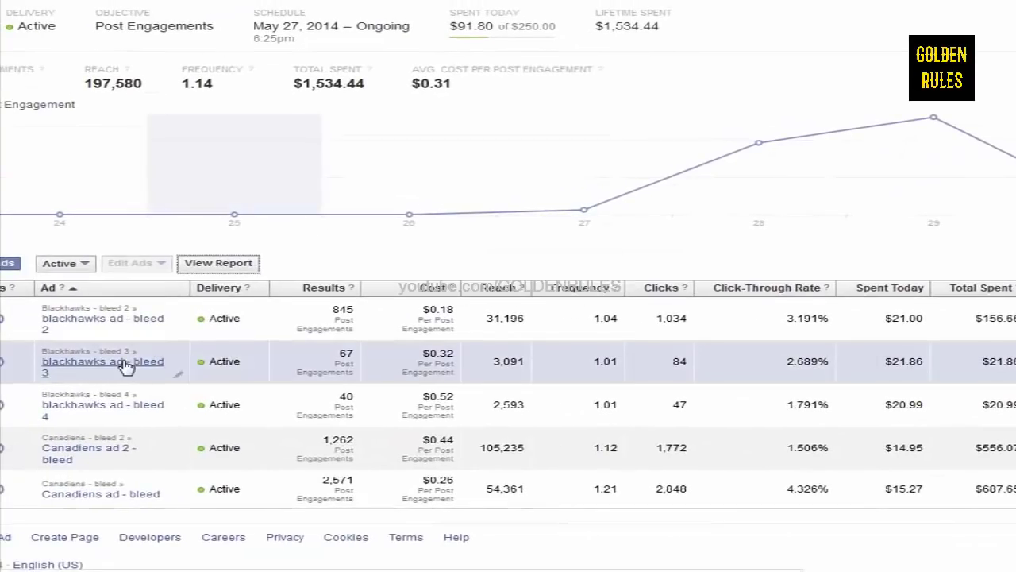
left_click(309, 369)
double_click(563, 449)
double_click(620, 449)
left_click_drag(650, 423, 615, 427)
left_click_drag(832, 362, 784, 370)
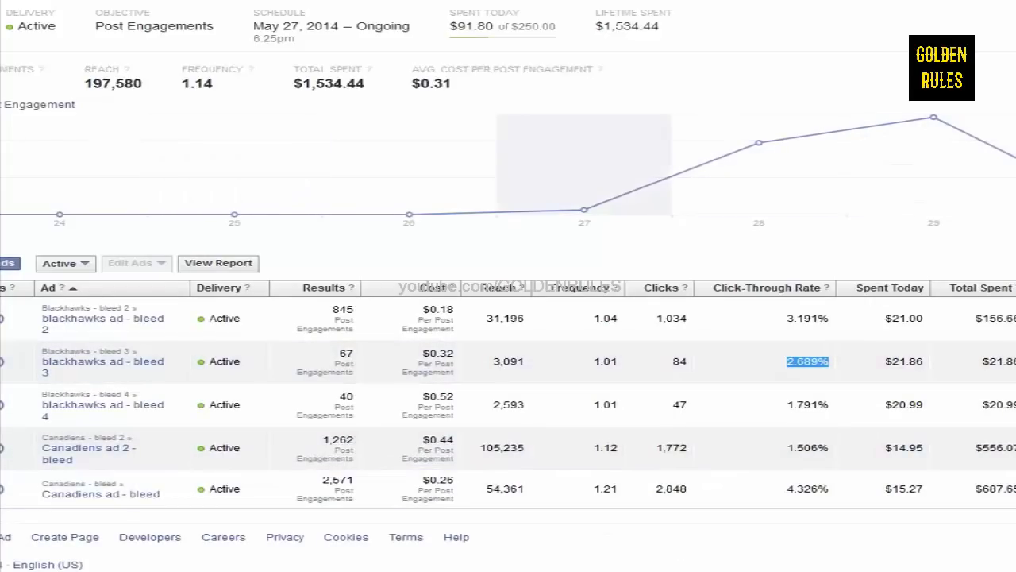
Step: Review Canadiens ad 2 targeting: ages 18–25, Ontario and Quebec, Montreal Canadiens interest
left_click(656, 454)
scroll(714, 481, "down", 1)
scroll(710, 476, "down", 3)
left_click_drag(521, 378, 483, 377)
left_click(528, 390)
left_click_drag(605, 368, 462, 367)
left_click(565, 368)
left_click_drag(621, 401, 510, 401)
left_click(639, 396)
scroll(639, 444, "down", 1)
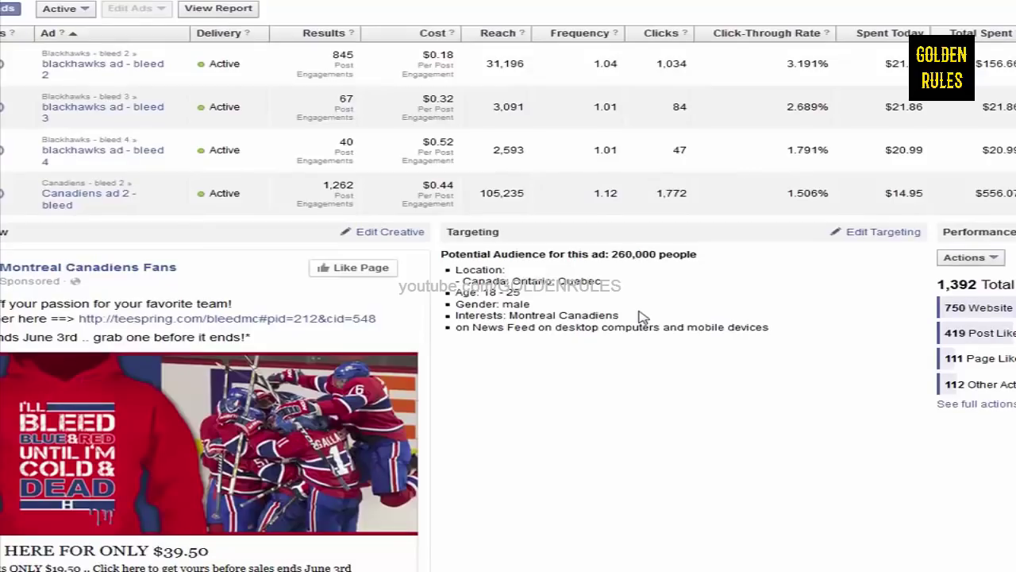
scroll(603, 409, "down", 2)
scroll(680, 389, "up", 1)
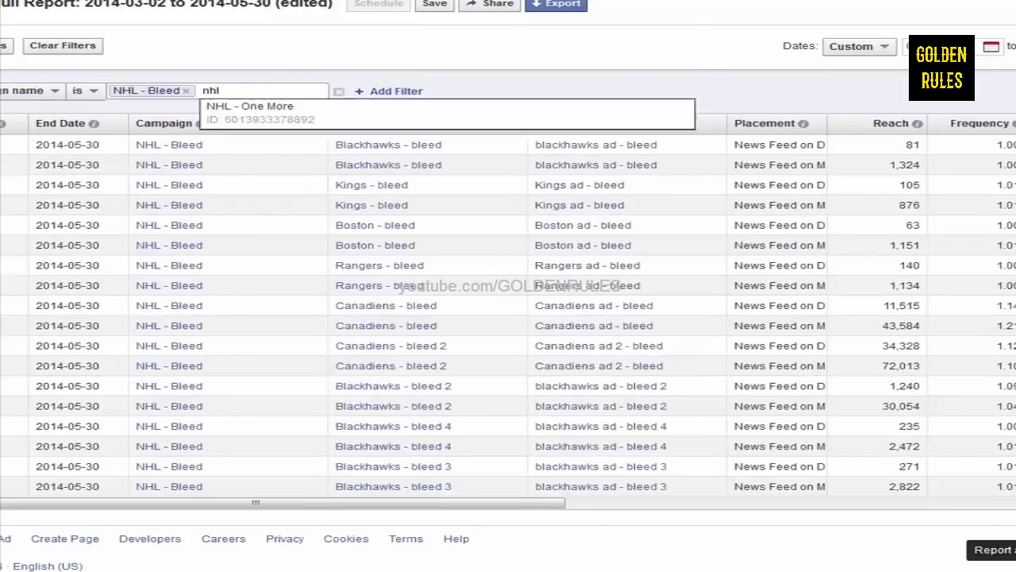
Step: Filter the report to the NHL - Bleed campaign and ad sets containing 'Blackhawks - bleed'
left_click(118, 165)
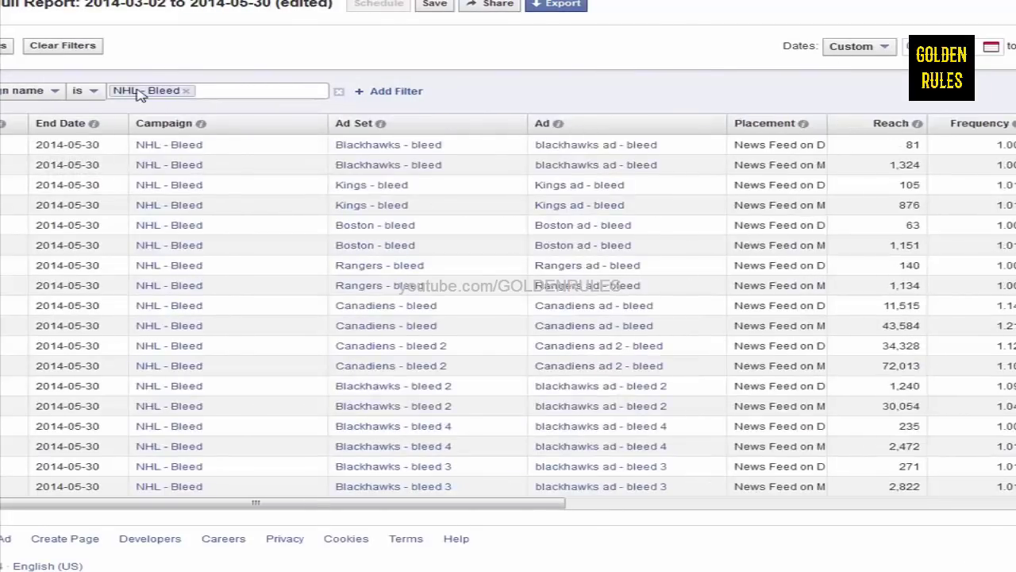
left_click(413, 93)
left_click_drag(459, 151, 342, 151)
key("ctrl+c")
left_click(569, 91)
key("ctrl+v")
key("Return")
Step: Switch to Conversion columns broken down by Ad and save them
left_click(6, 45)
left_click(134, 143)
left_click(464, 210)
left_click(735, 357)
Step: Move the Ad column left beside each Blackhawks ad's spend and conversions
left_click_drag(170, 530, 1004, 536)
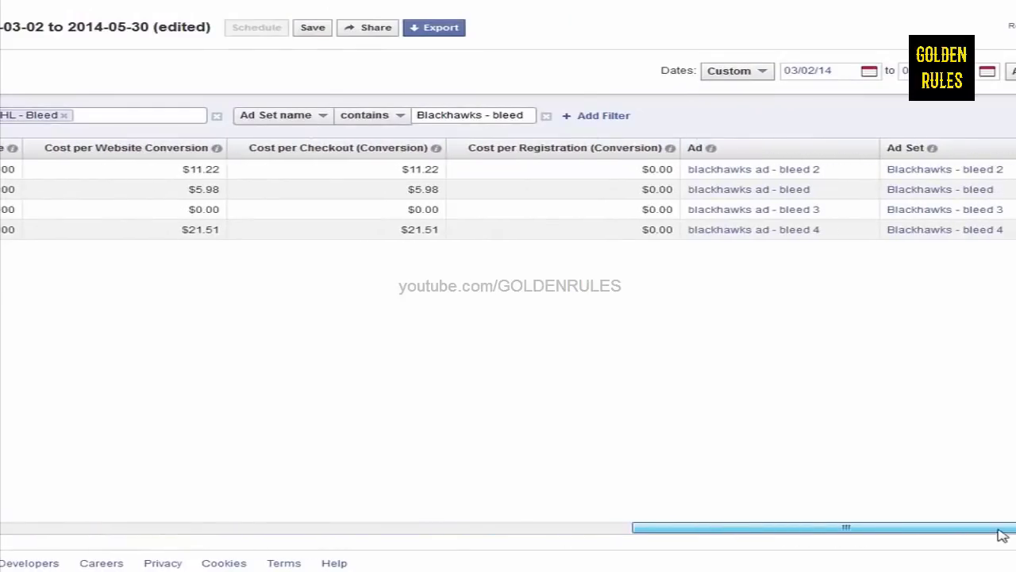
mouse_move(698, 157)
left_click_drag(699, 154, 11, 154)
left_click_drag(749, 531, 484, 538)
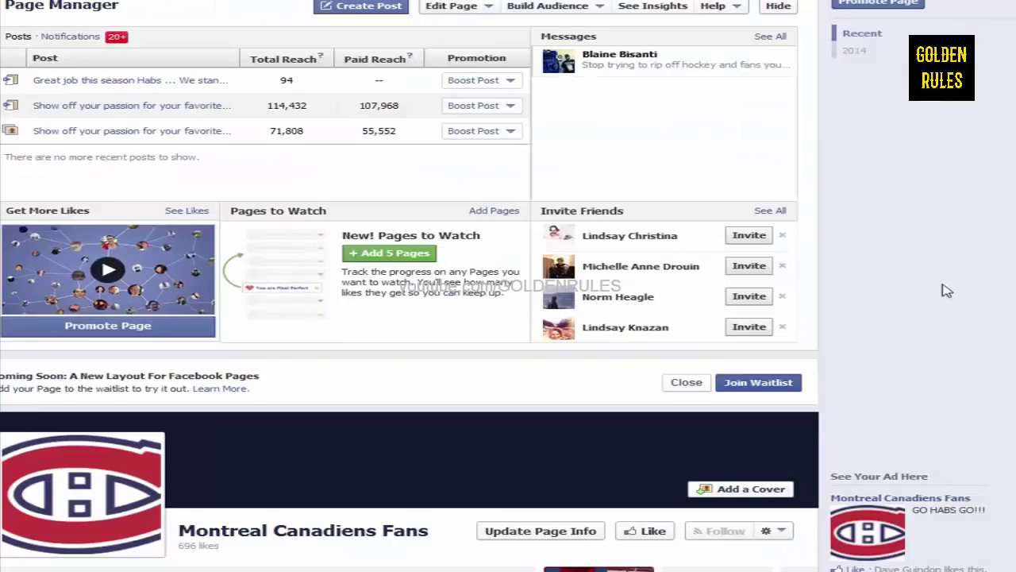
Step: Scroll down the Montreal Canadiens Fans timeline to the hoodie and shirt posts
scroll(976, 316, "down", 6)
scroll(989, 320, "down", 2)
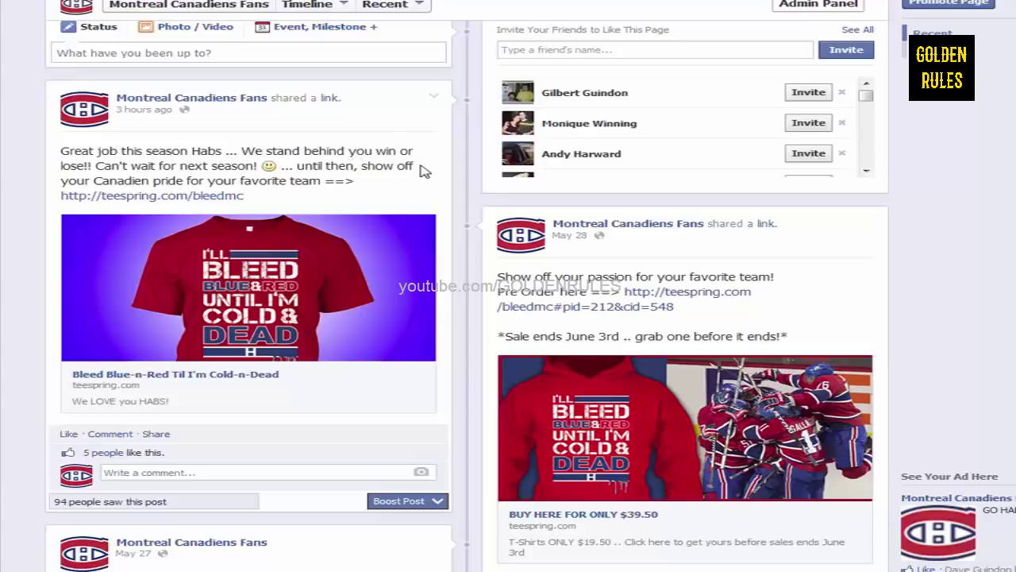
Step: Scroll through the comments under the Canadiens Fans shirt post
scroll(367, 185, "down", 2)
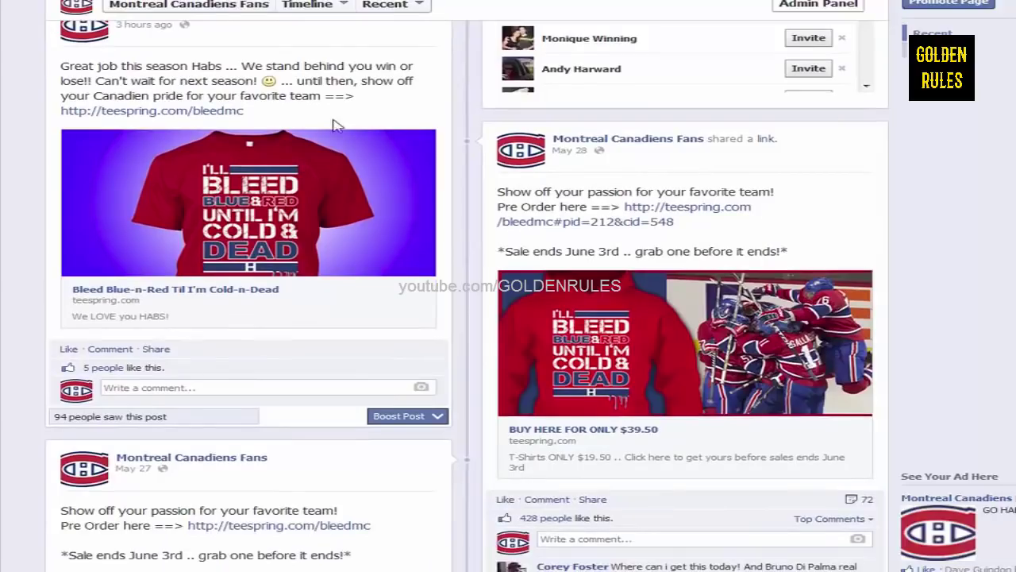
scroll(264, 361, "down", 1)
scroll(466, 295, "down", 5)
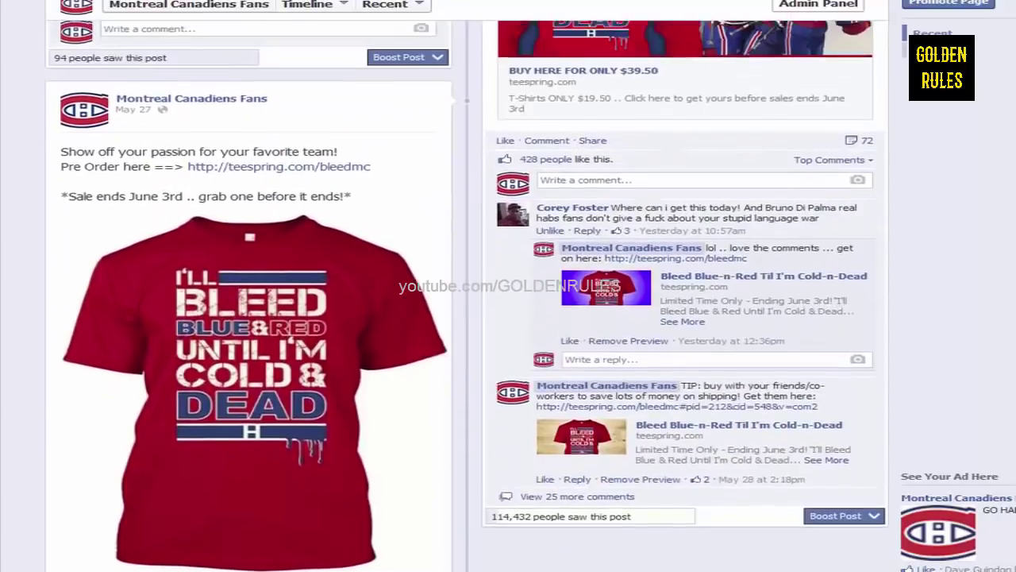
scroll(704, 215, "up", 2)
mouse_move(540, 268)
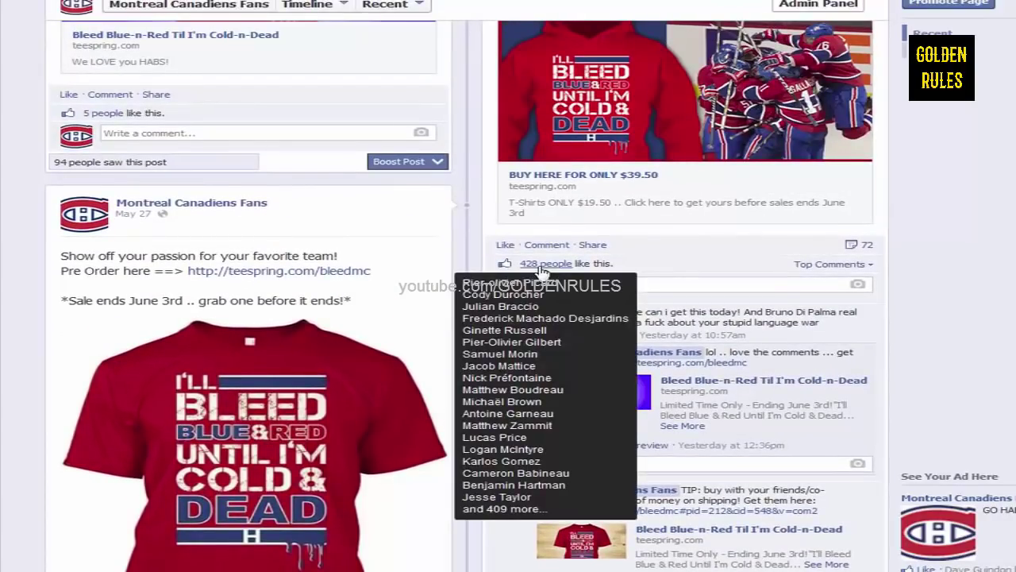
scroll(873, 249, "down", 2)
scroll(862, 404, "down", 4)
scroll(637, 425, "down", 2)
scroll(640, 425, "down", 3)
scroll(653, 395, "up", 3)
scroll(633, 422, "down", 1)
scroll(627, 414, "down", 1)
Step: Expand the page's three replies and load more comments on the post
left_click(236, 195)
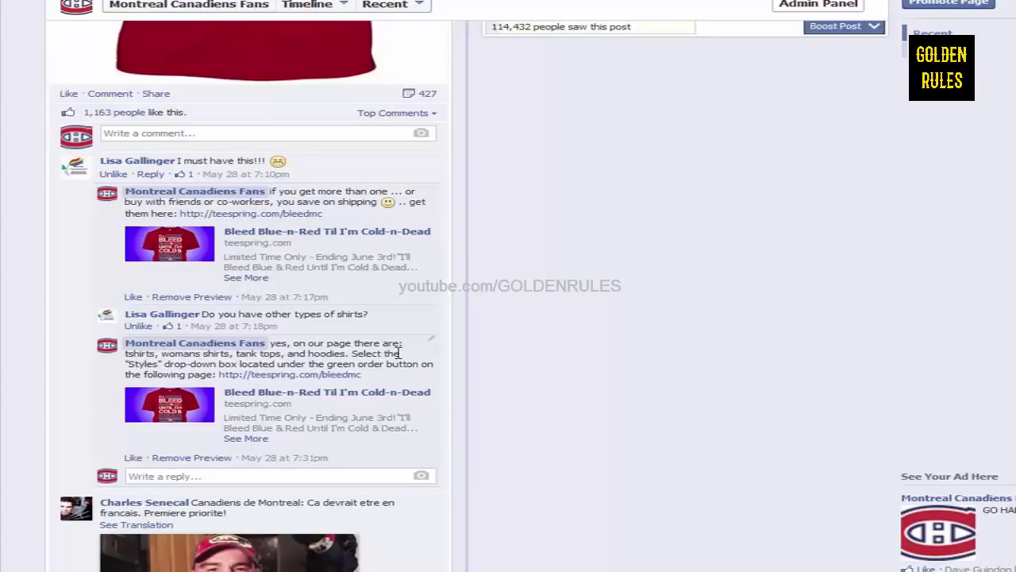
scroll(554, 460, "down", 3)
scroll(553, 460, "down", 3)
left_click(131, 228)
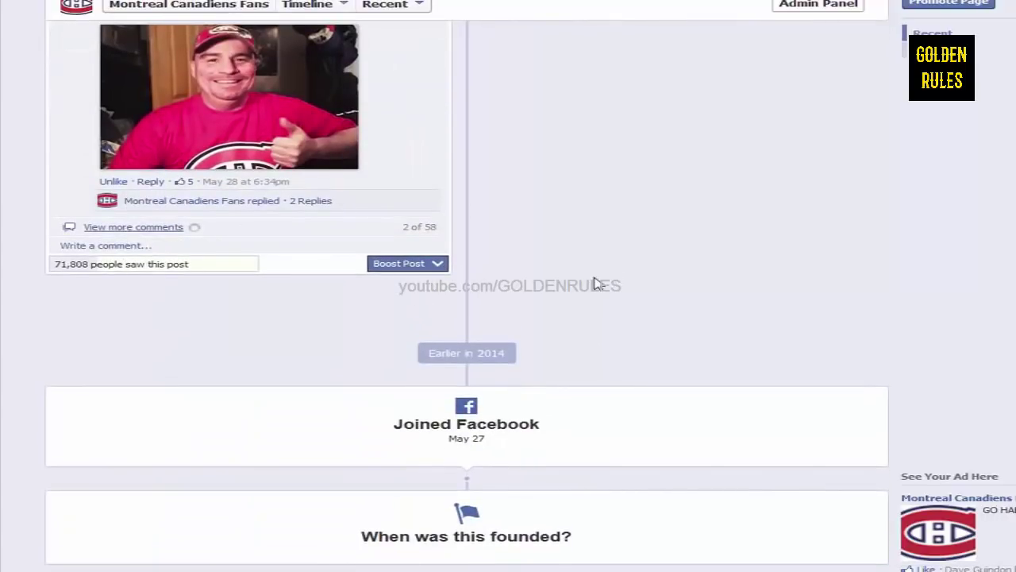
scroll(530, 330, "down", 2)
scroll(319, 113, "up", 1)
scroll(540, 426, "down", 5)
scroll(524, 395, "down", 4)
scroll(536, 403, "down", 1)
scroll(368, 247, "down", 4)
scroll(312, 306, "down", 2)
scroll(312, 306, "up", 2)
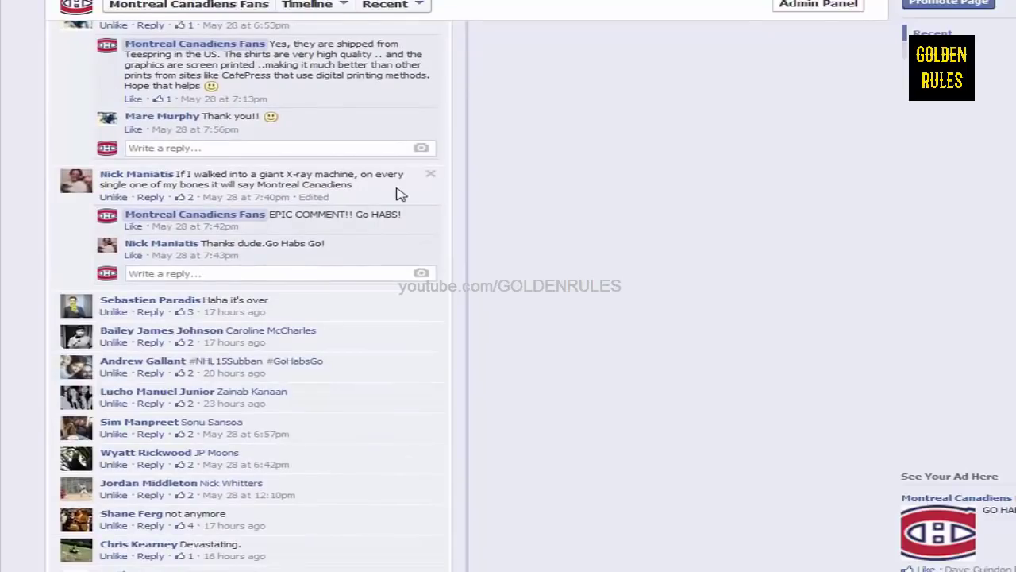
Step: Read the X-ray machine comment and the remaining replies
left_click_drag(353, 185, 183, 173)
left_click(542, 222)
scroll(476, 341, "down", 6)
scroll(506, 374, "down", 6)
scroll(534, 404, "down", 7)
scroll(524, 381, "up", 1)
Step: Load the remaining comments, reveal the four hidden ones, and read the infringement comment
left_click(135, 312)
left_click(252, 316)
scroll(556, 294, "up", 1)
scroll(469, 340, "down", 1)
left_click_drag(284, 301, 653, 301)
left_click(650, 301)
triple_click(222, 284)
left_click(285, 287)
Step: Hide the 'Great timing' comment, then unhide it
scroll(401, 282, "up", 1)
left_click(432, 222)
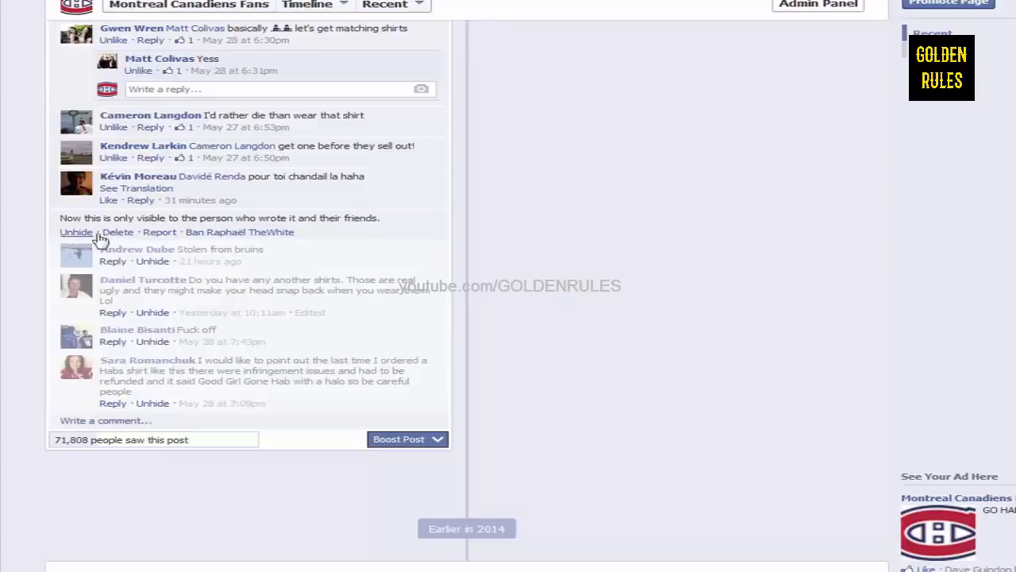
left_click(73, 232)
scroll(506, 406, "up", 1)
scroll(515, 386, "down", 1)
scroll(616, 373, "up", 3)
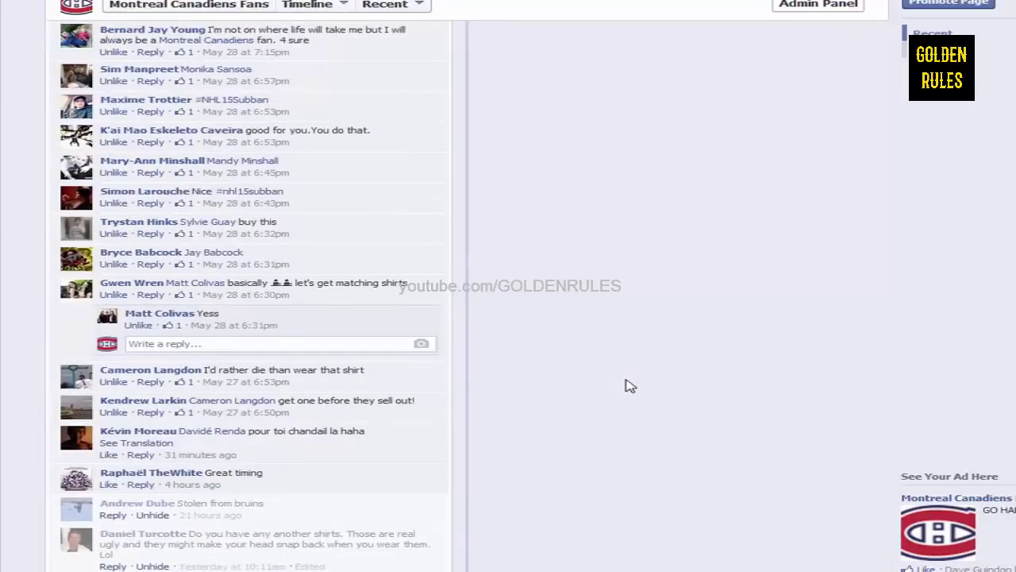
scroll(627, 363, "up", 4)
scroll(631, 366, "up", 10)
scroll(592, 425, "up", 10)
scroll(591, 427, "up", 15)
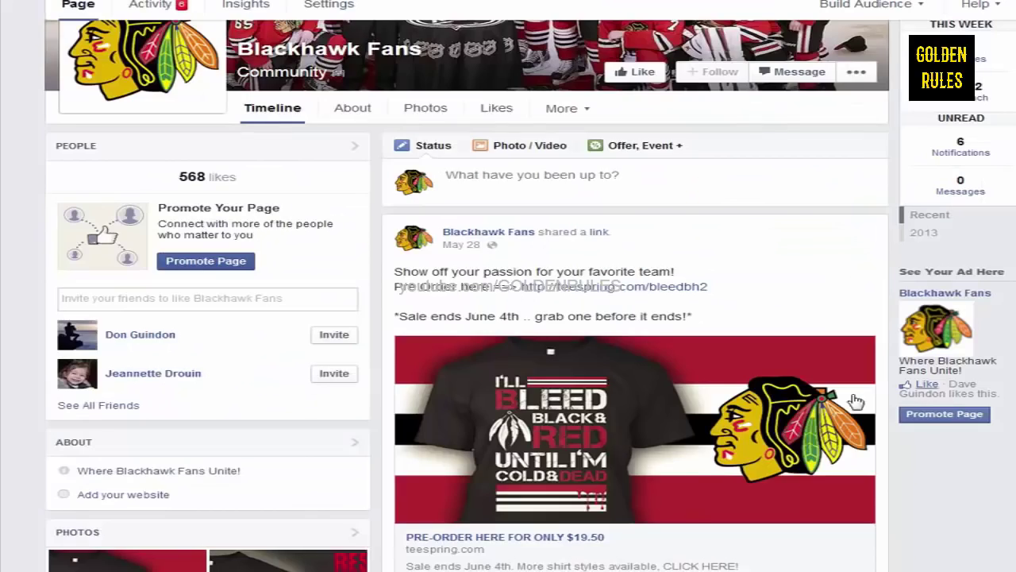
scroll(697, 462, "down", 10)
scroll(697, 462, "down", 3)
scroll(782, 519, "up", 7)
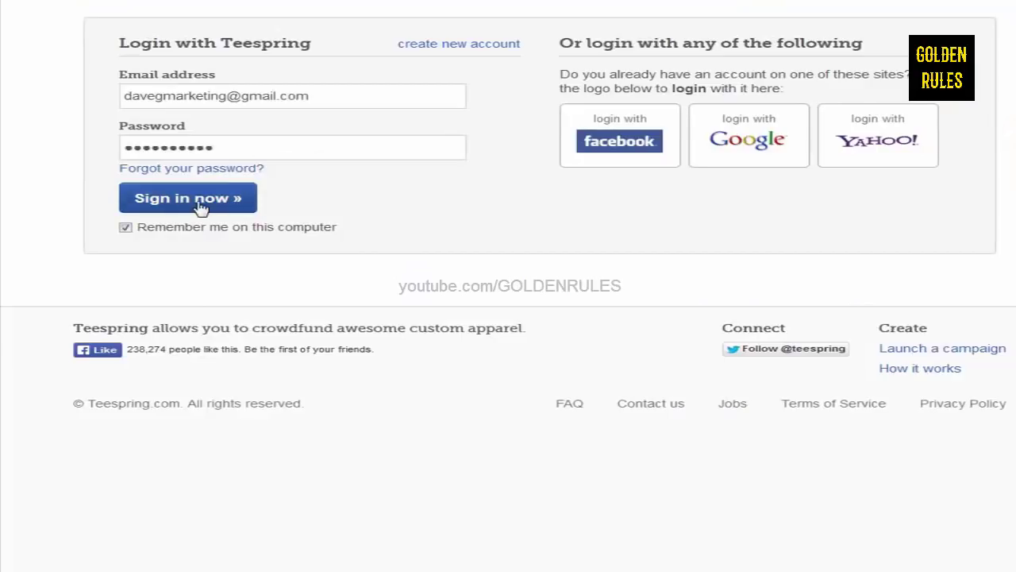
Step: Sign in to Teespring and review active campaigns, including Bleed Black-n-Red at 24 sold
left_click(230, 205)
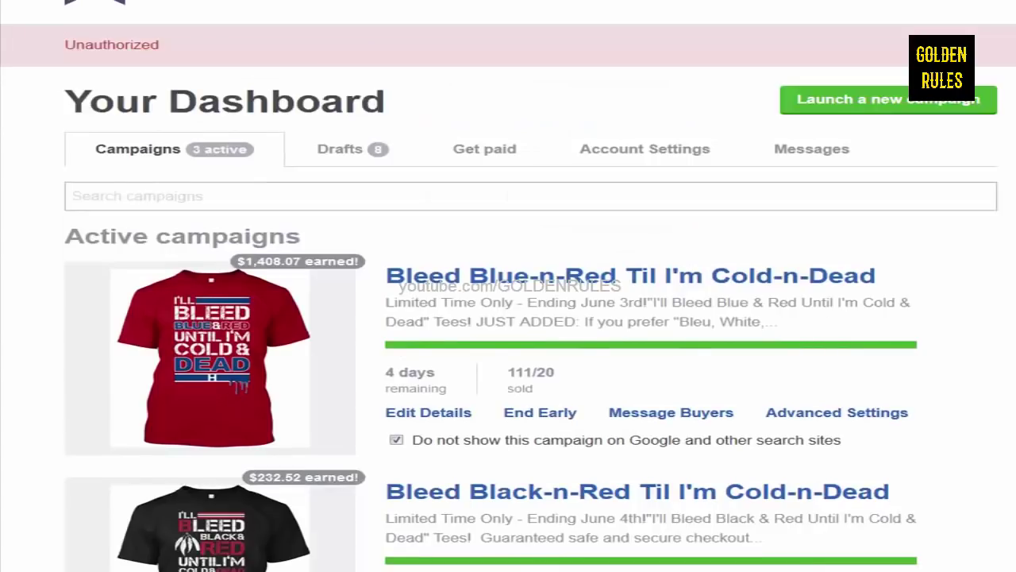
scroll(617, 328, "down", 1)
scroll(524, 418, "down", 1)
double_click(517, 418)
scroll(508, 286, "down", 2)
scroll(492, 286, "up", 1)
scroll(492, 286, "down", 1)
scroll(492, 285, "up", 1)
scroll(508, 286, "up", 2)
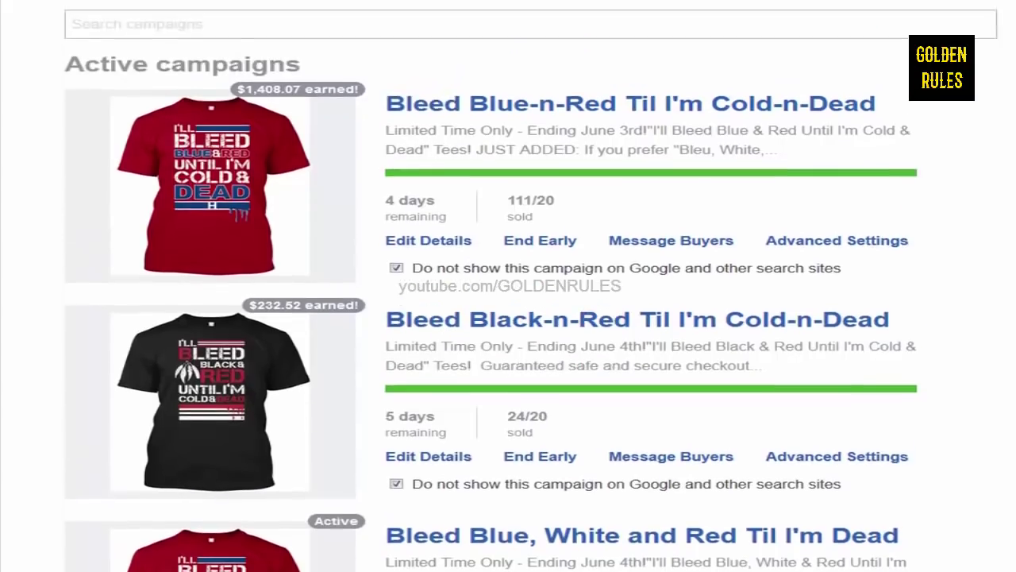